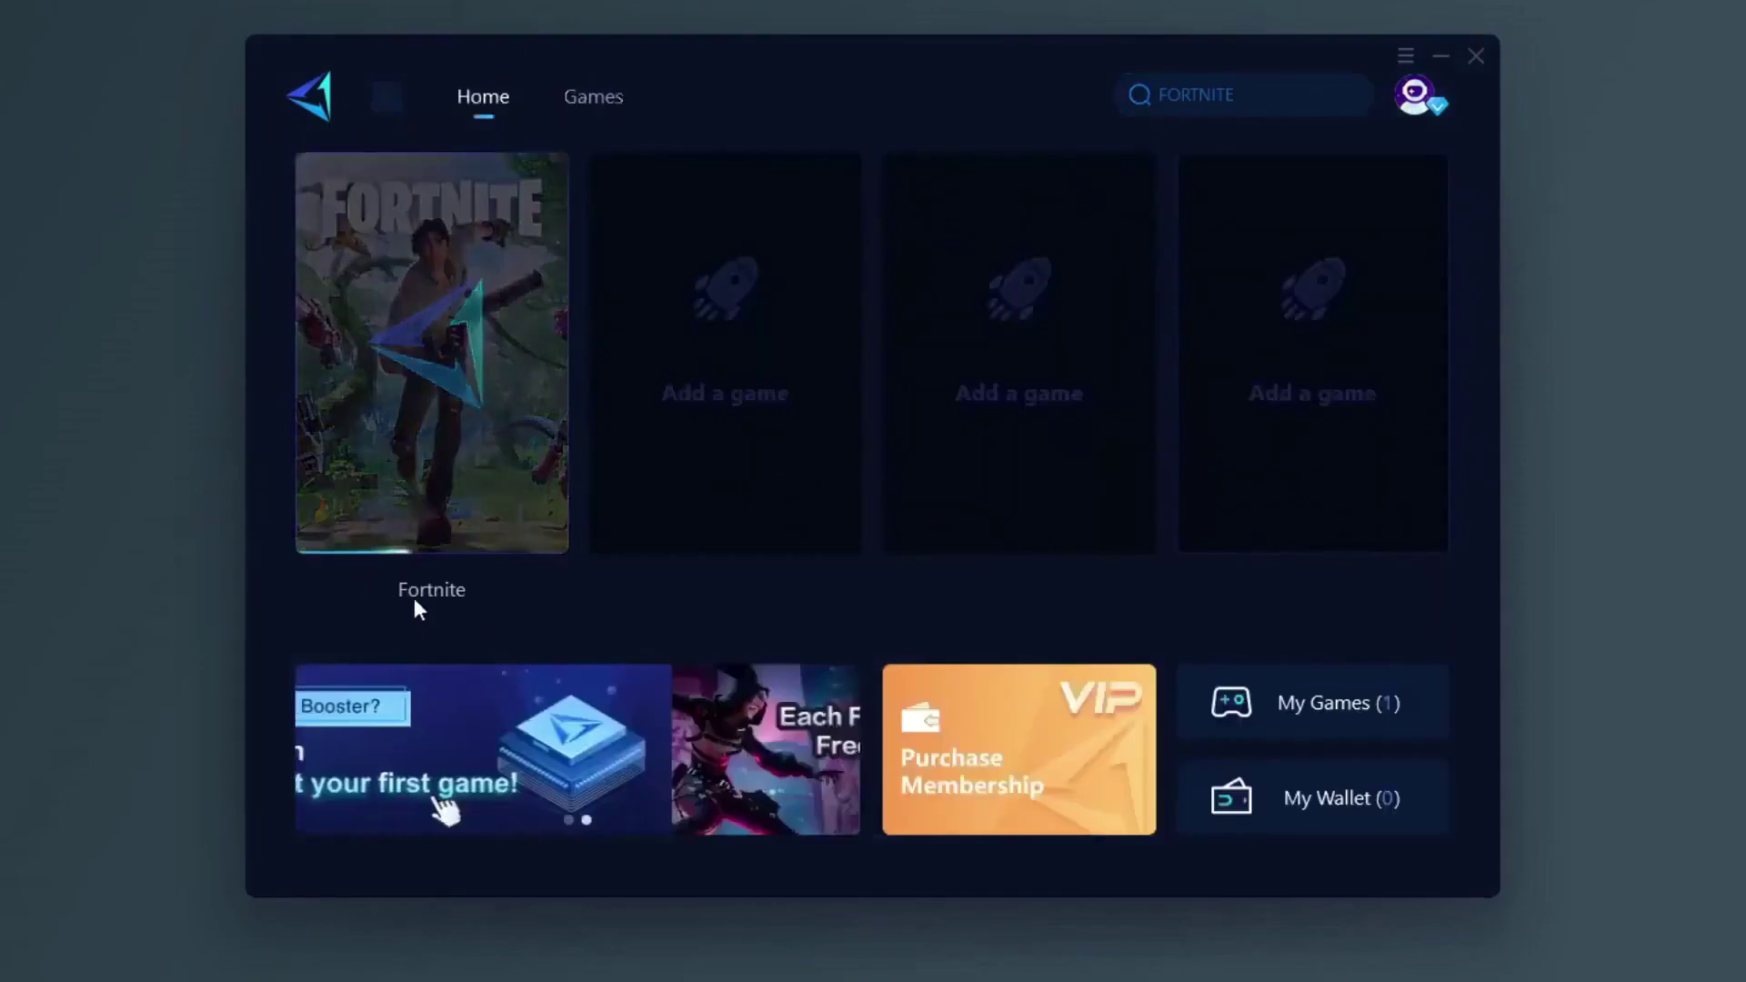
View Fortnite's boost page in GearUP Booster, then browse the Games catalogue of supported titles
left_click(421, 604)
left_click(593, 96)
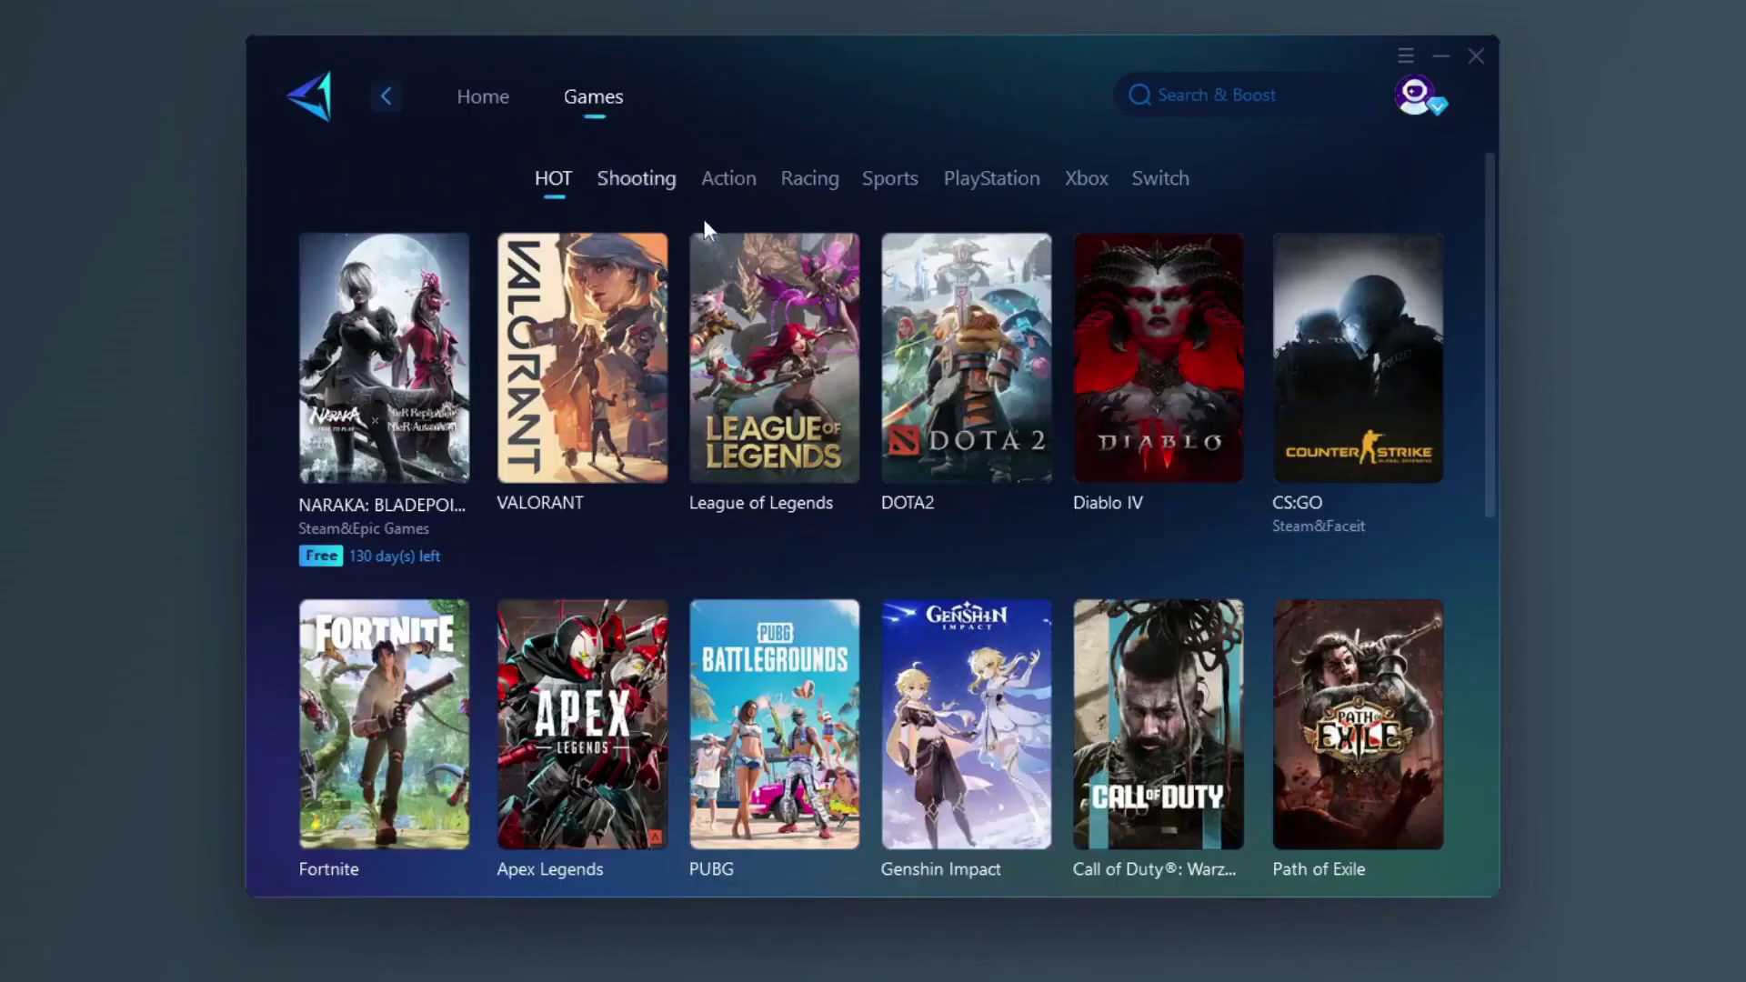
scroll(909, 273, "down", 2)
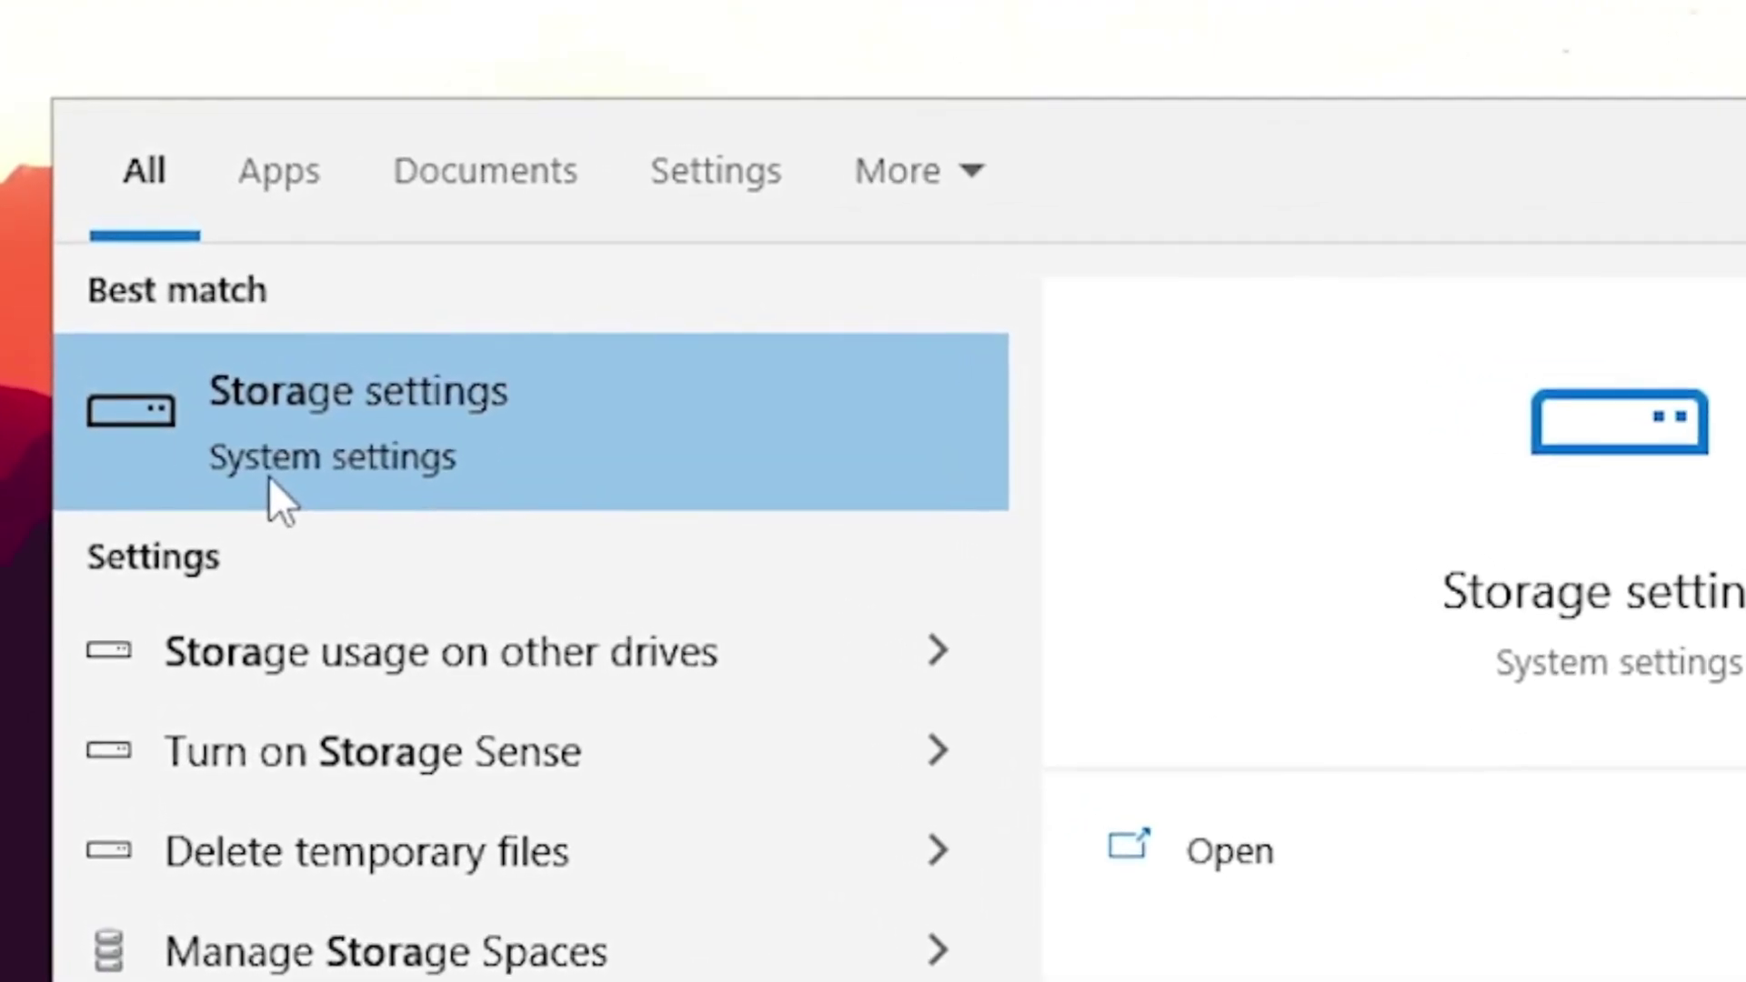
Open Storage settings from the Windows search results
left_click(269, 471)
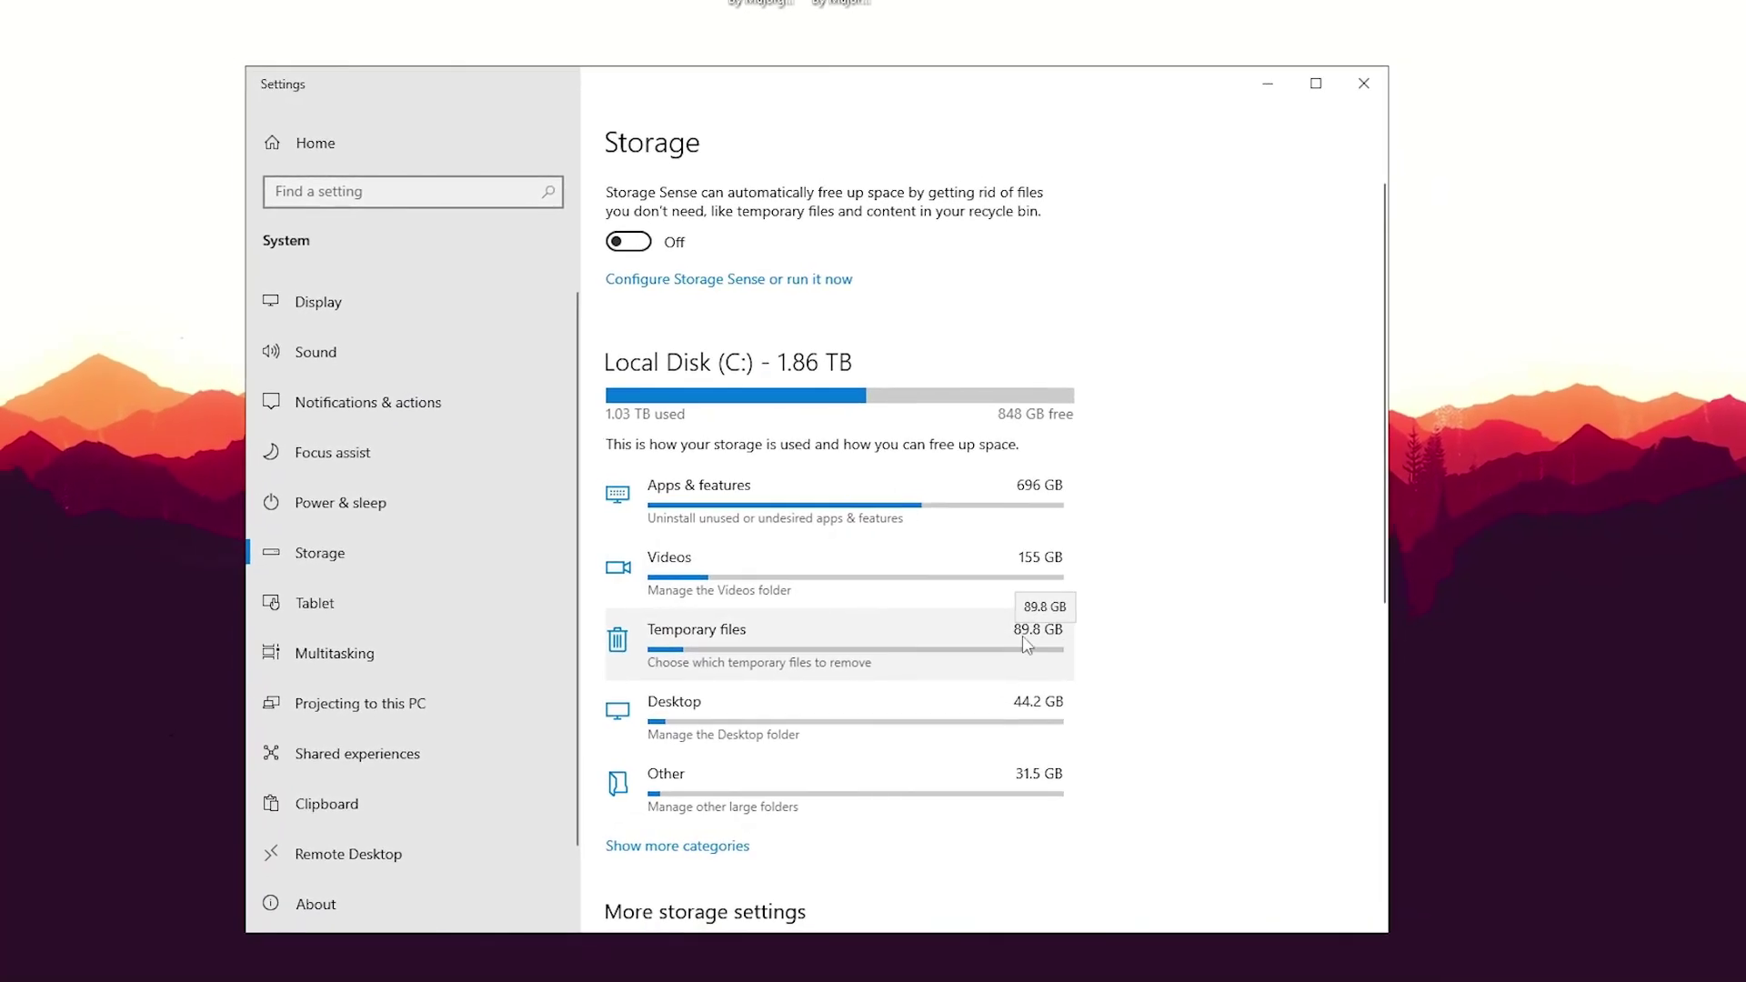
Open Temporary files for Local Disk (C:) and tick Delivery Optimization Files and Downloads for removal
left_click(772, 637)
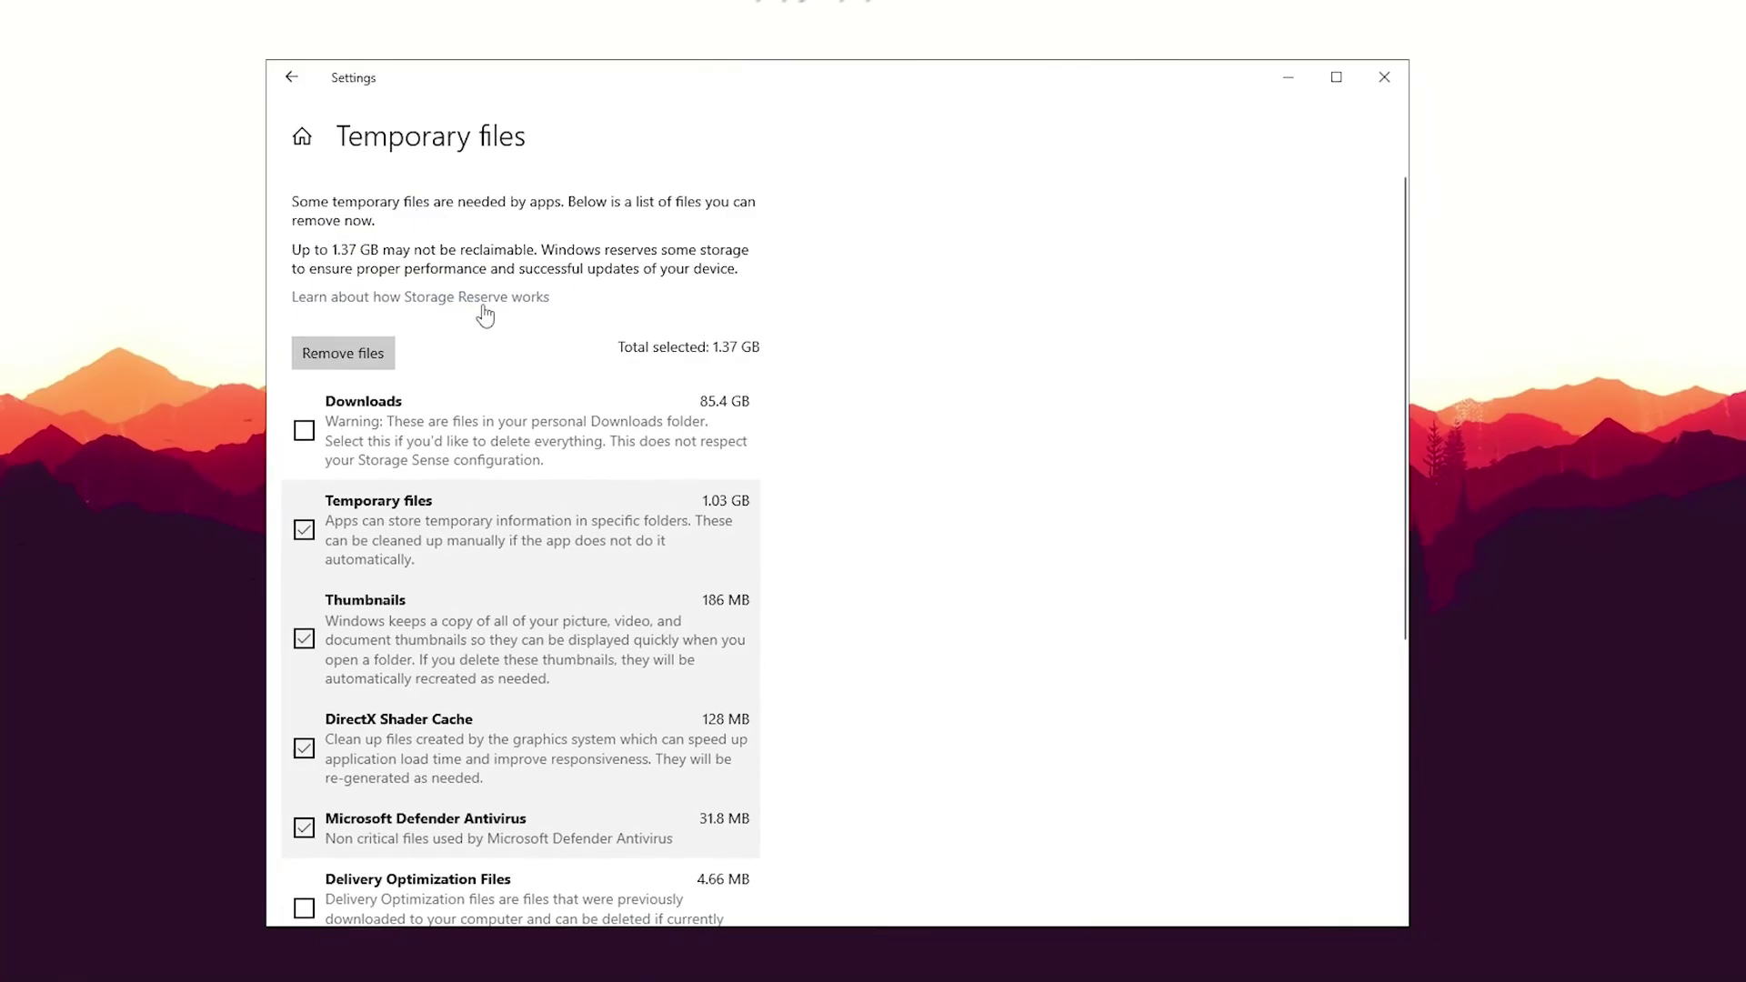
left_click(480, 300)
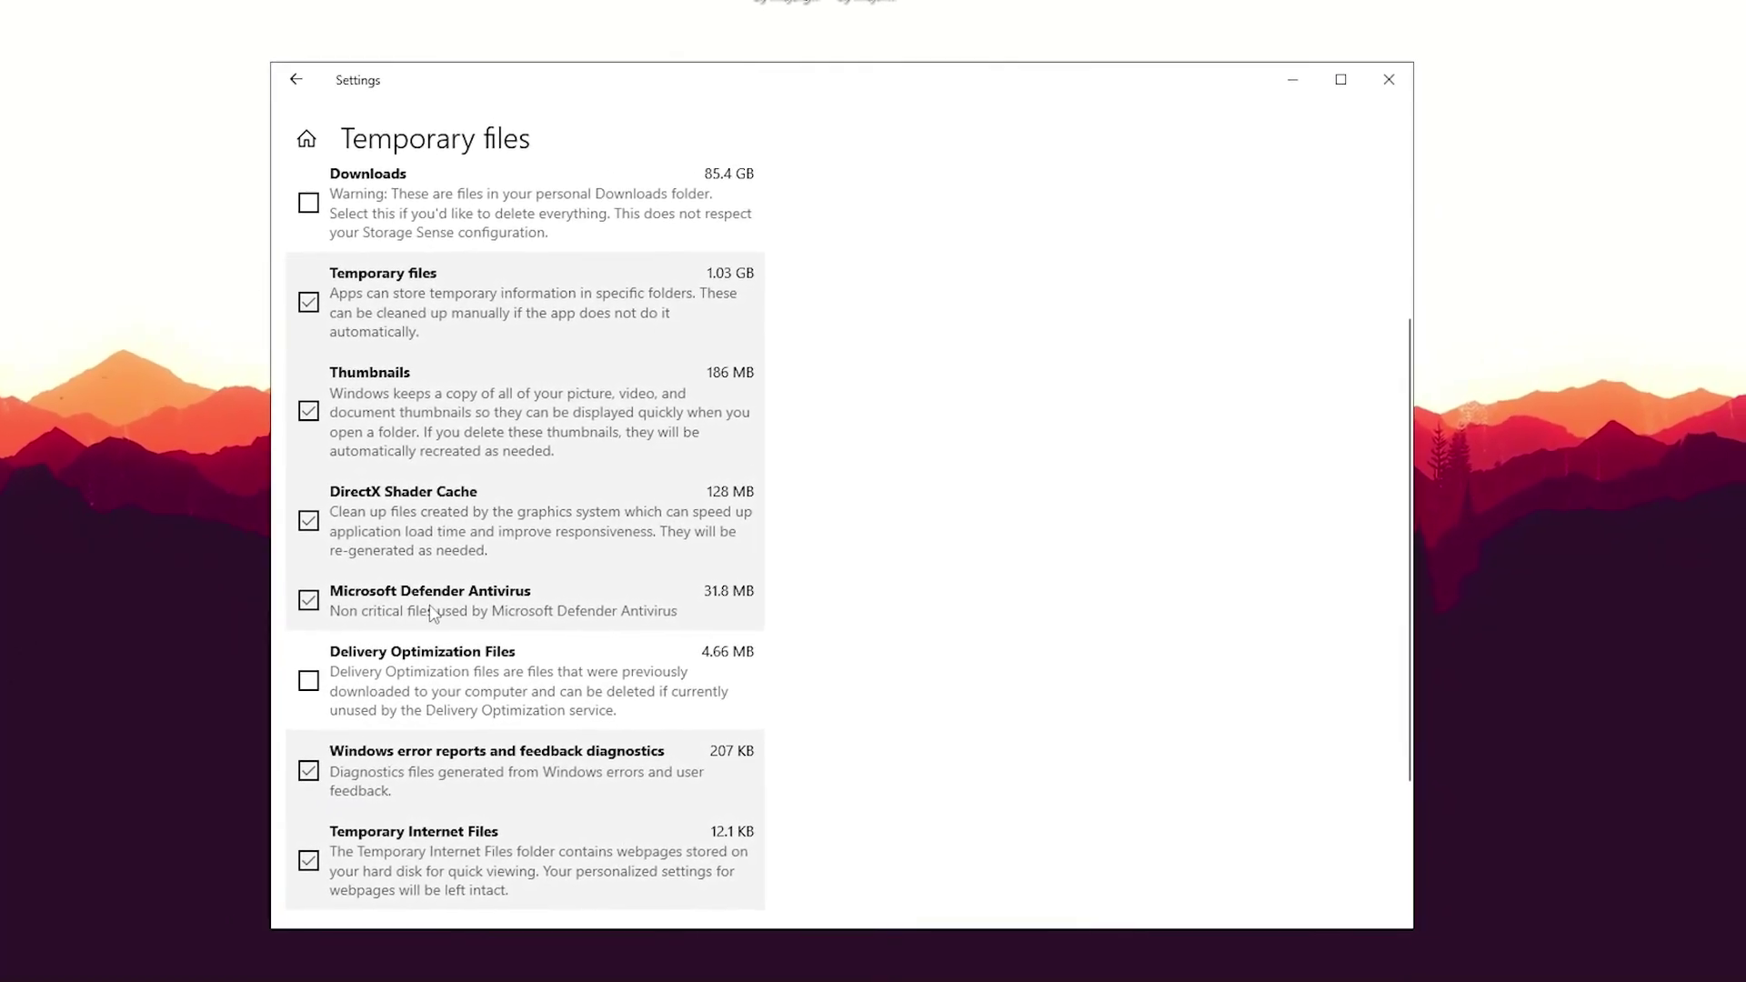
left_click(296, 672)
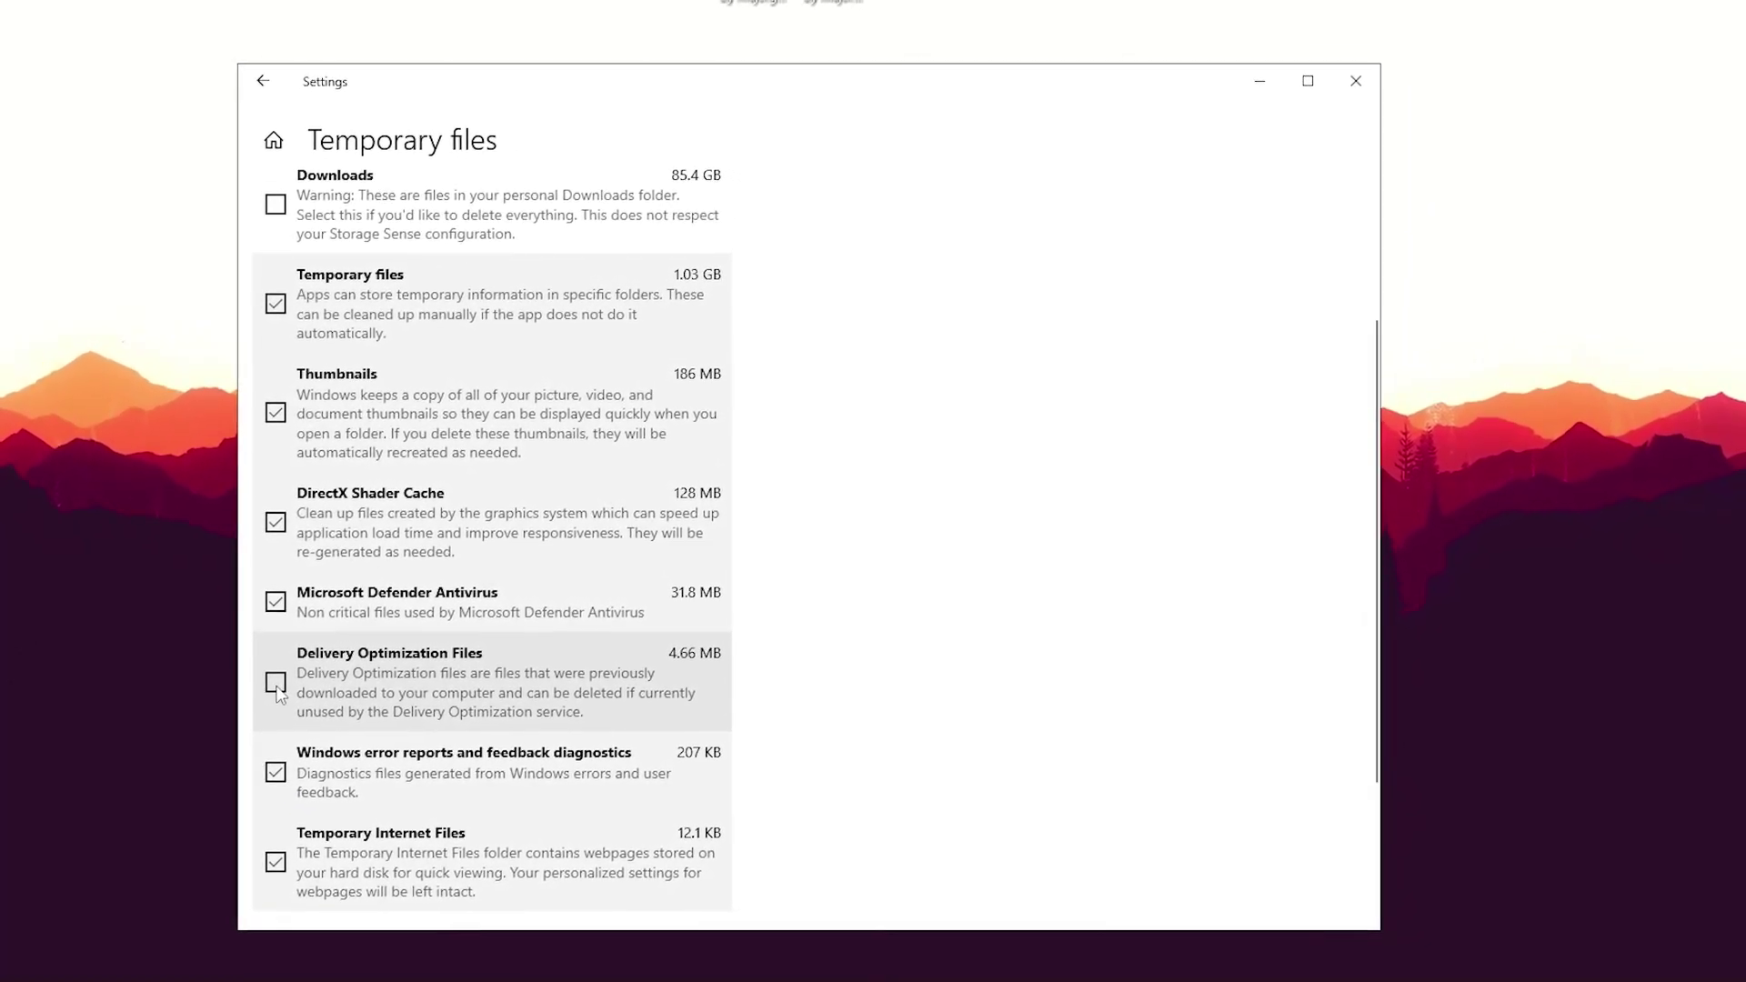
scroll(364, 636, "down", 3)
scroll(400, 610, "up", 6)
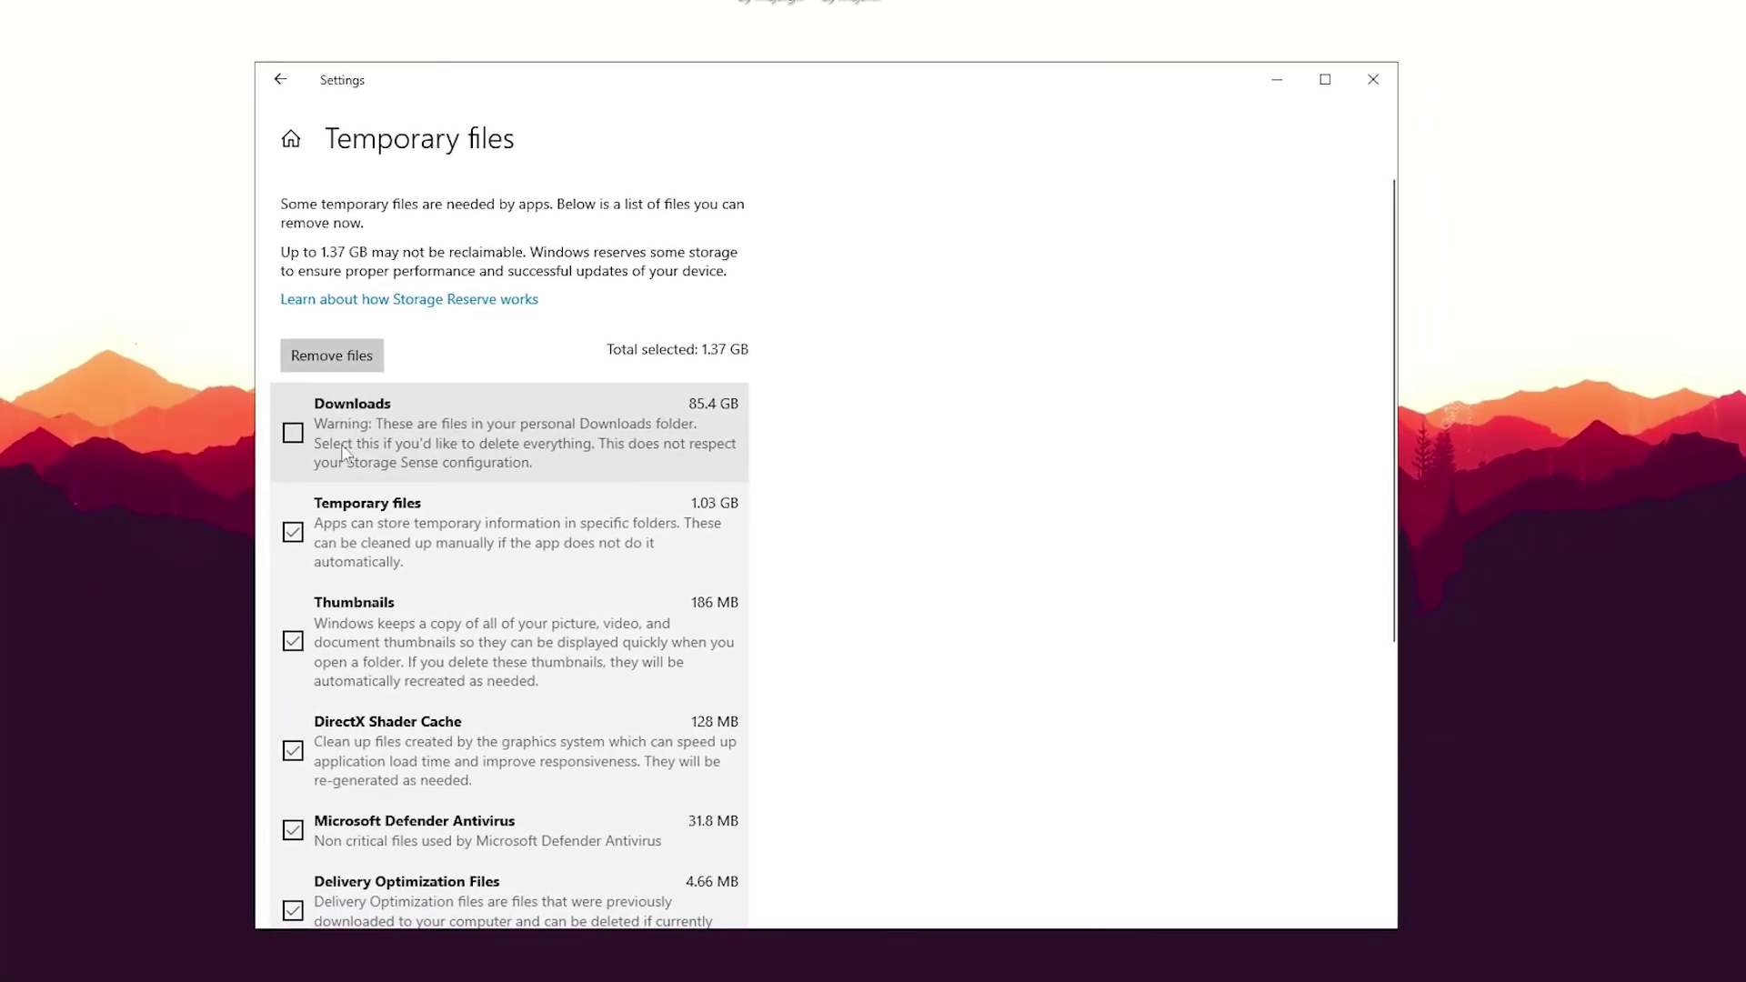
scroll(636, 479, "down", 5)
scroll(650, 555, "up", 5)
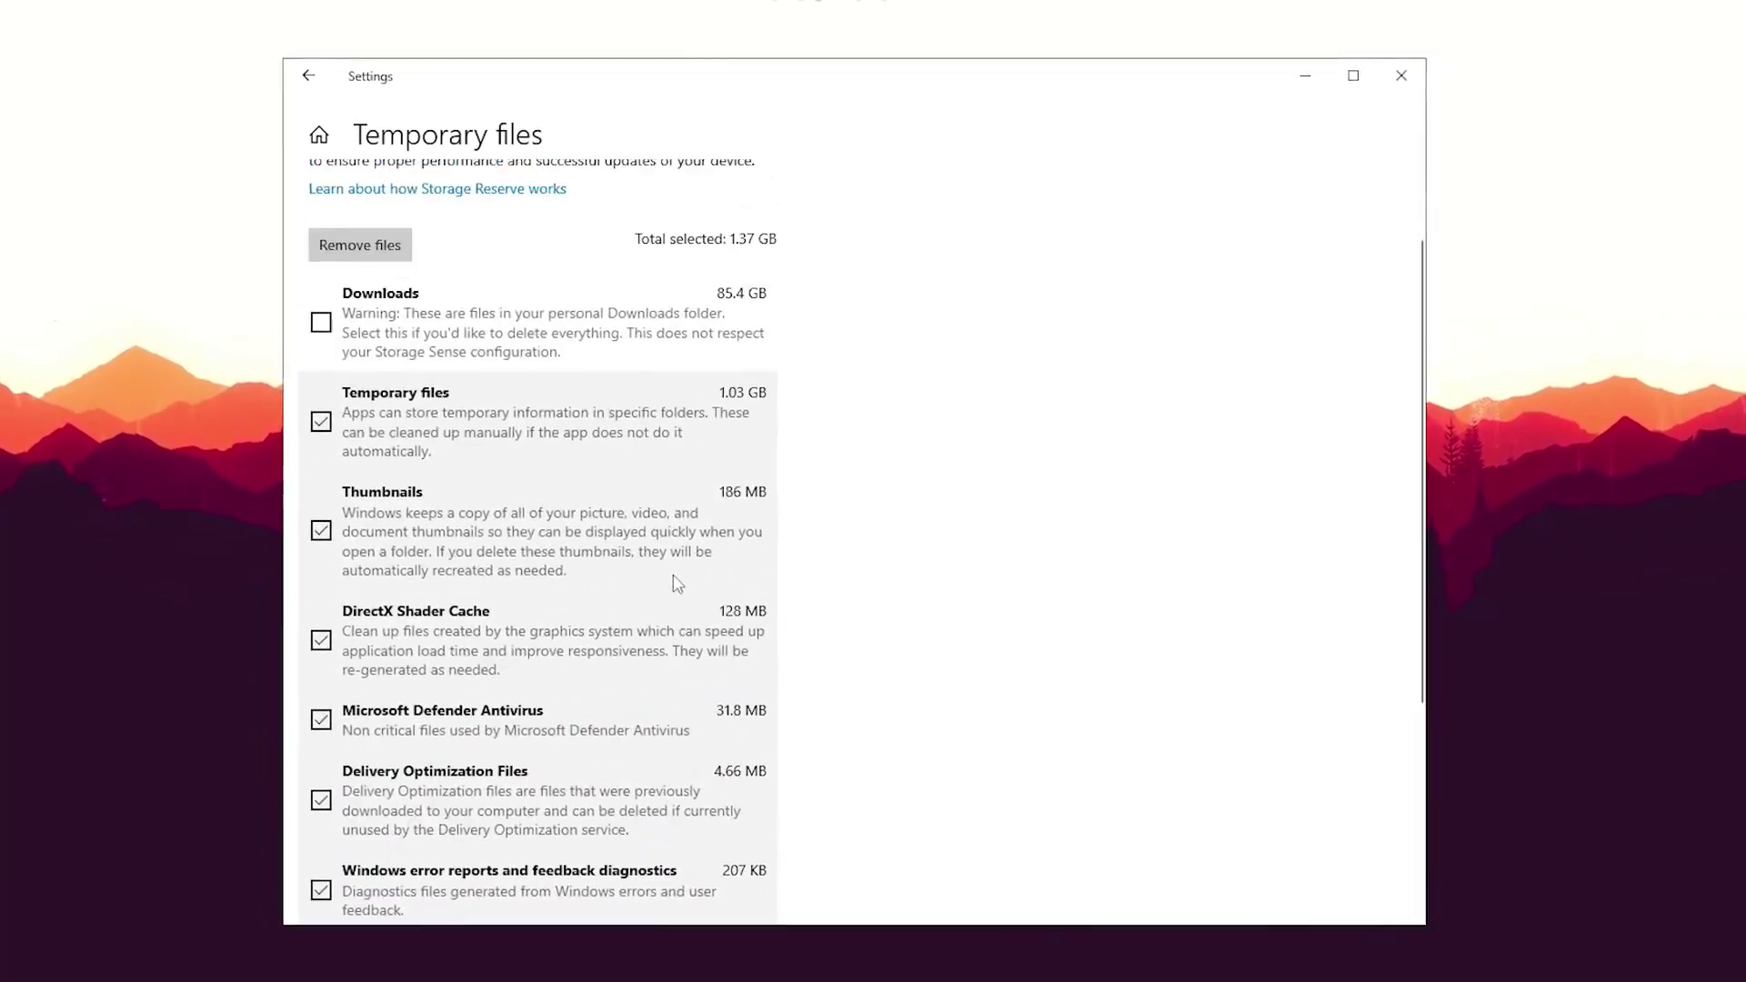
left_click(684, 424)
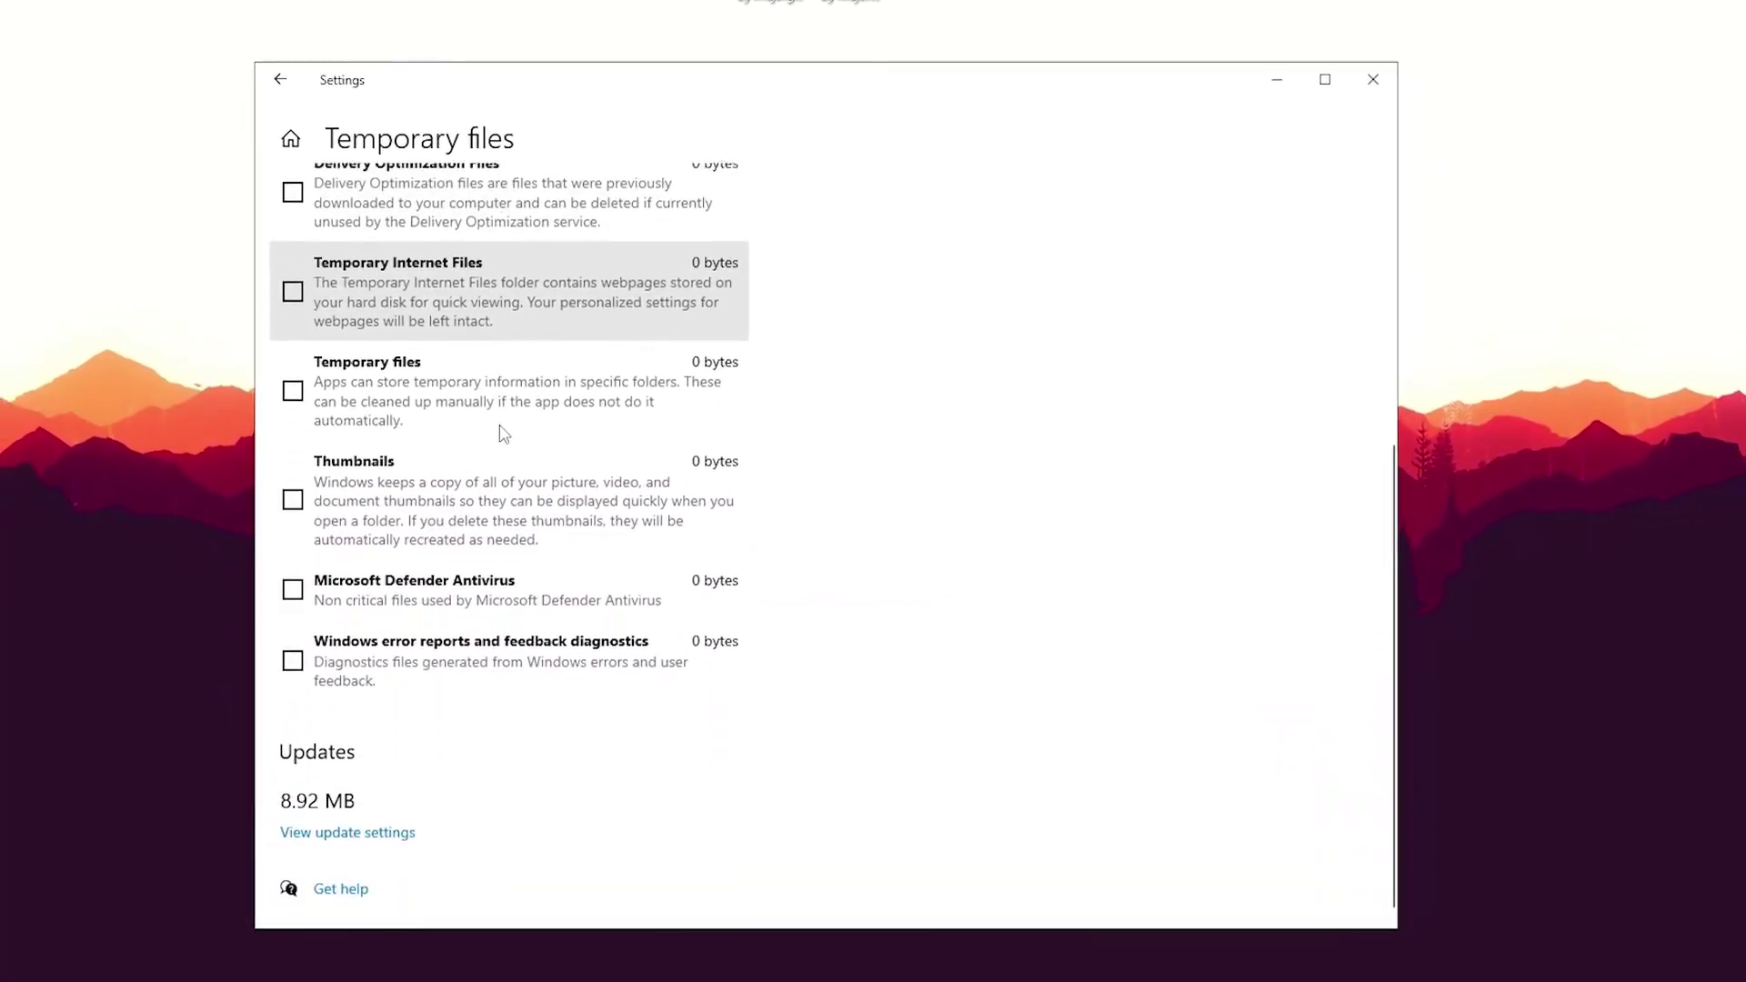
scroll(514, 593, "up", 5)
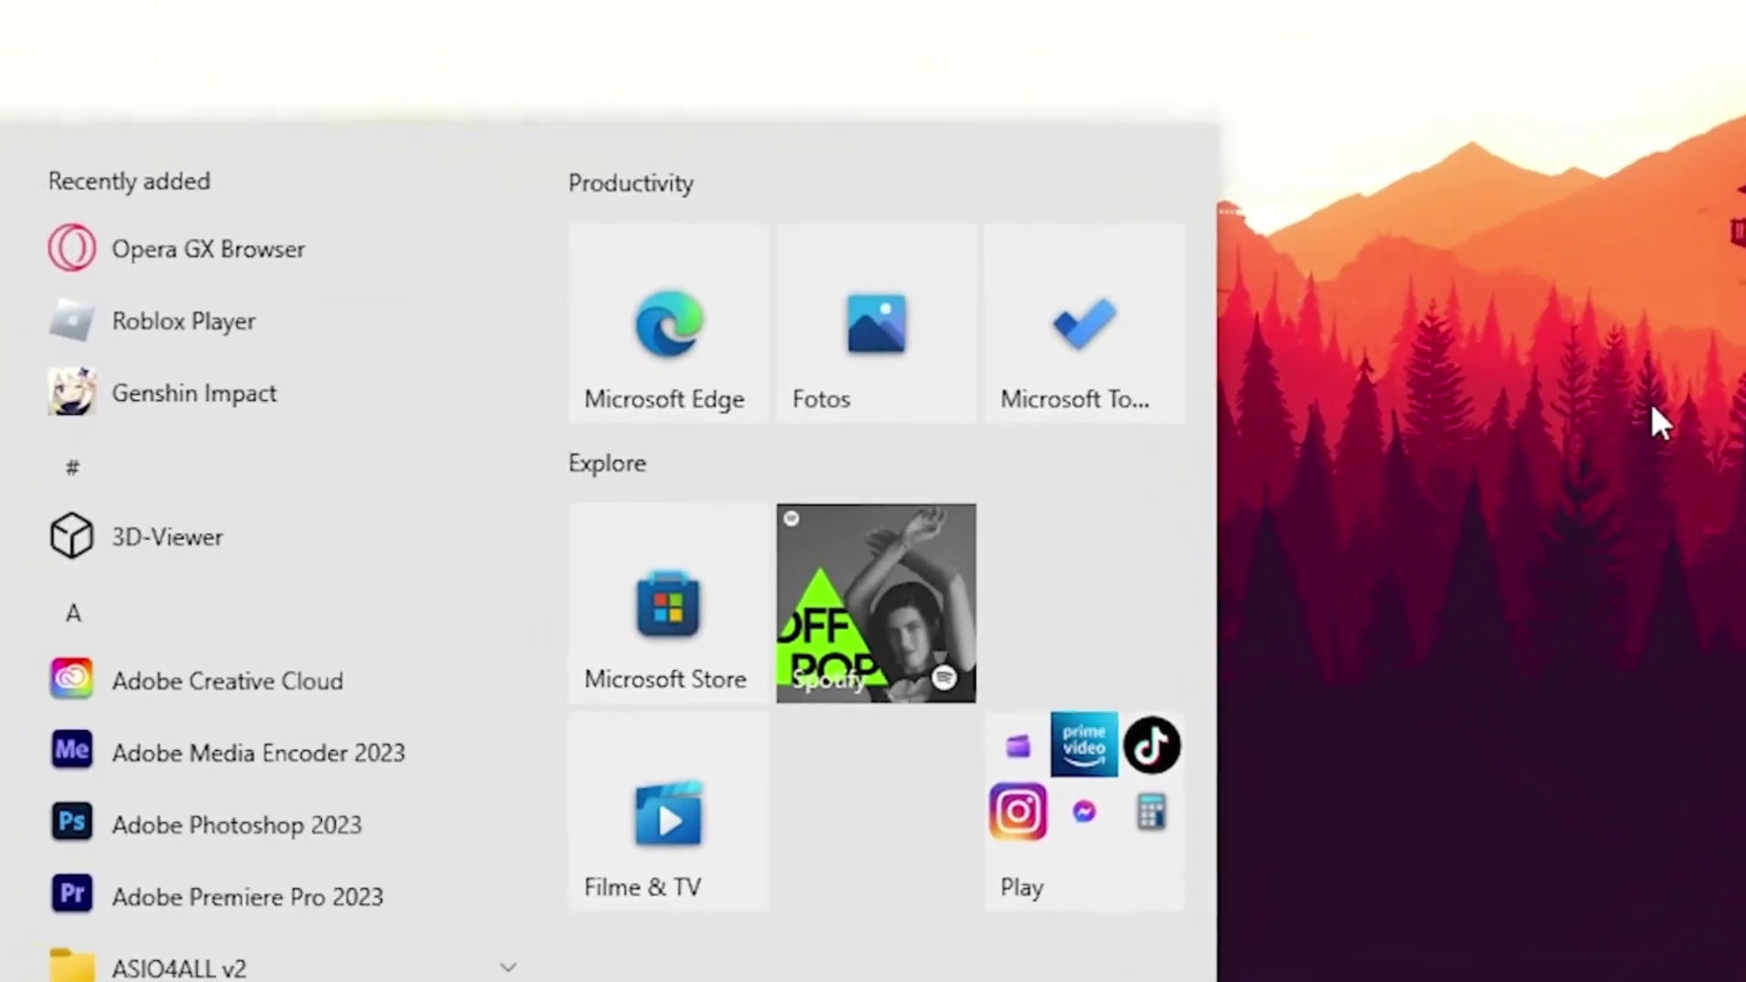
Open the %temp% folder, select all its contents and delete them
type("%temp%")
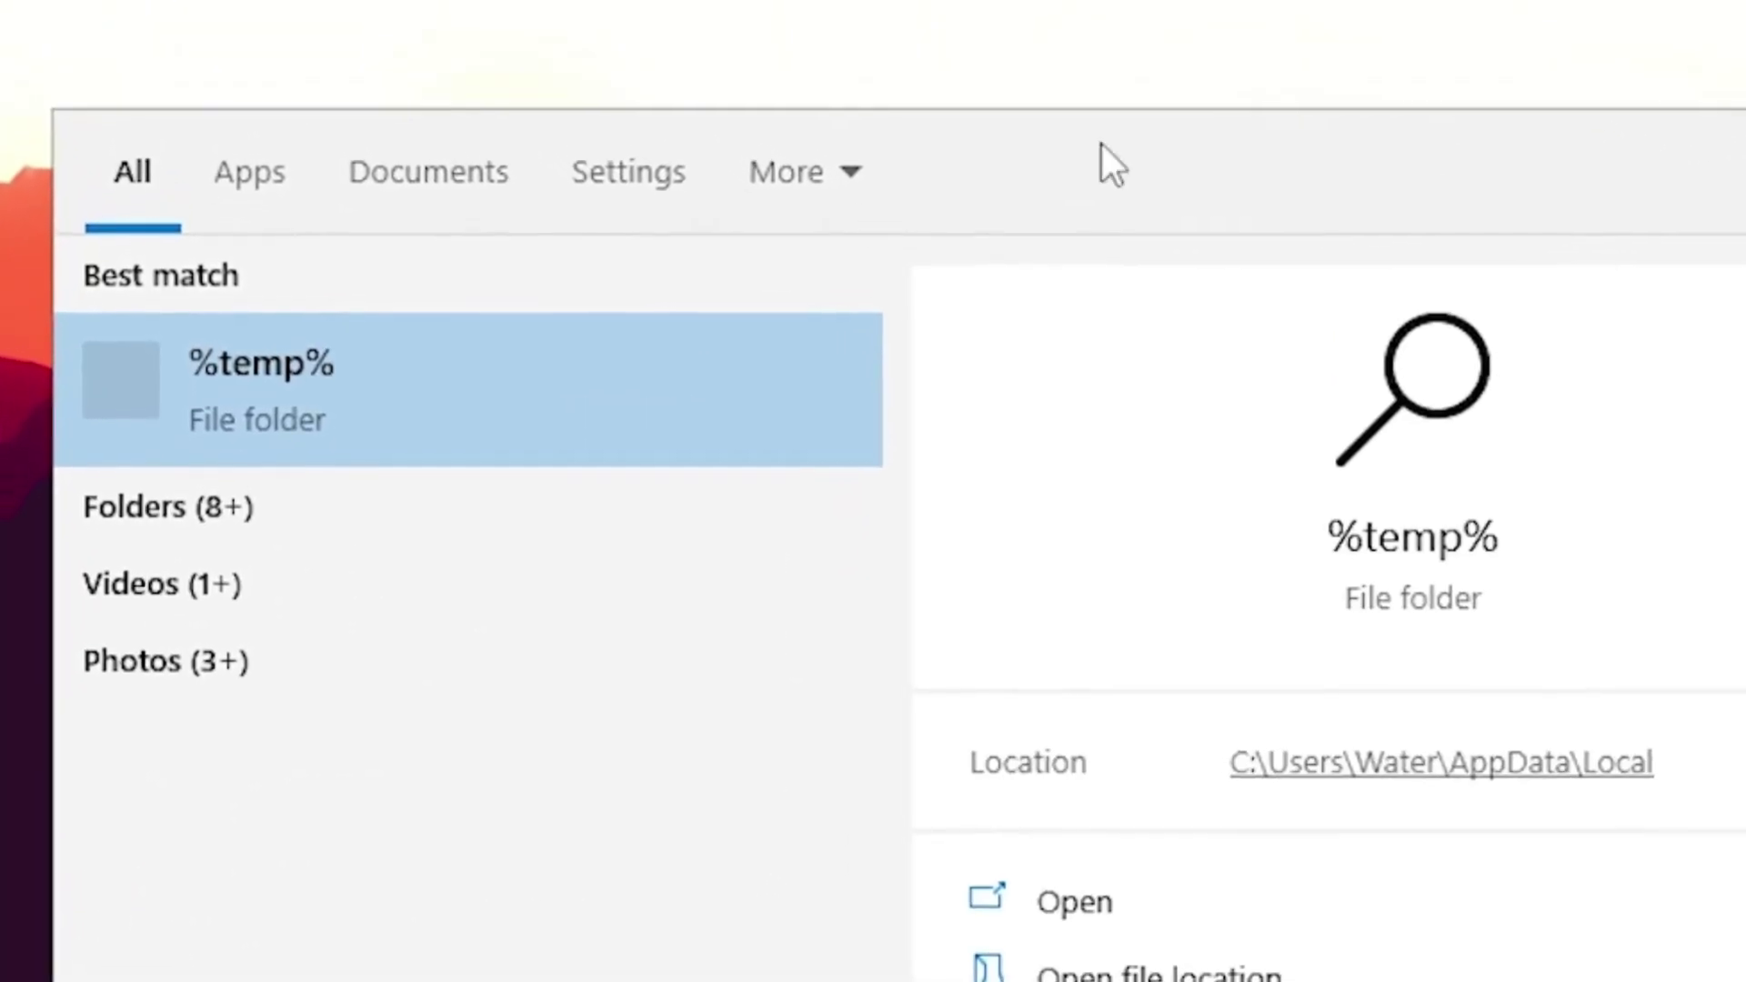
key("Return")
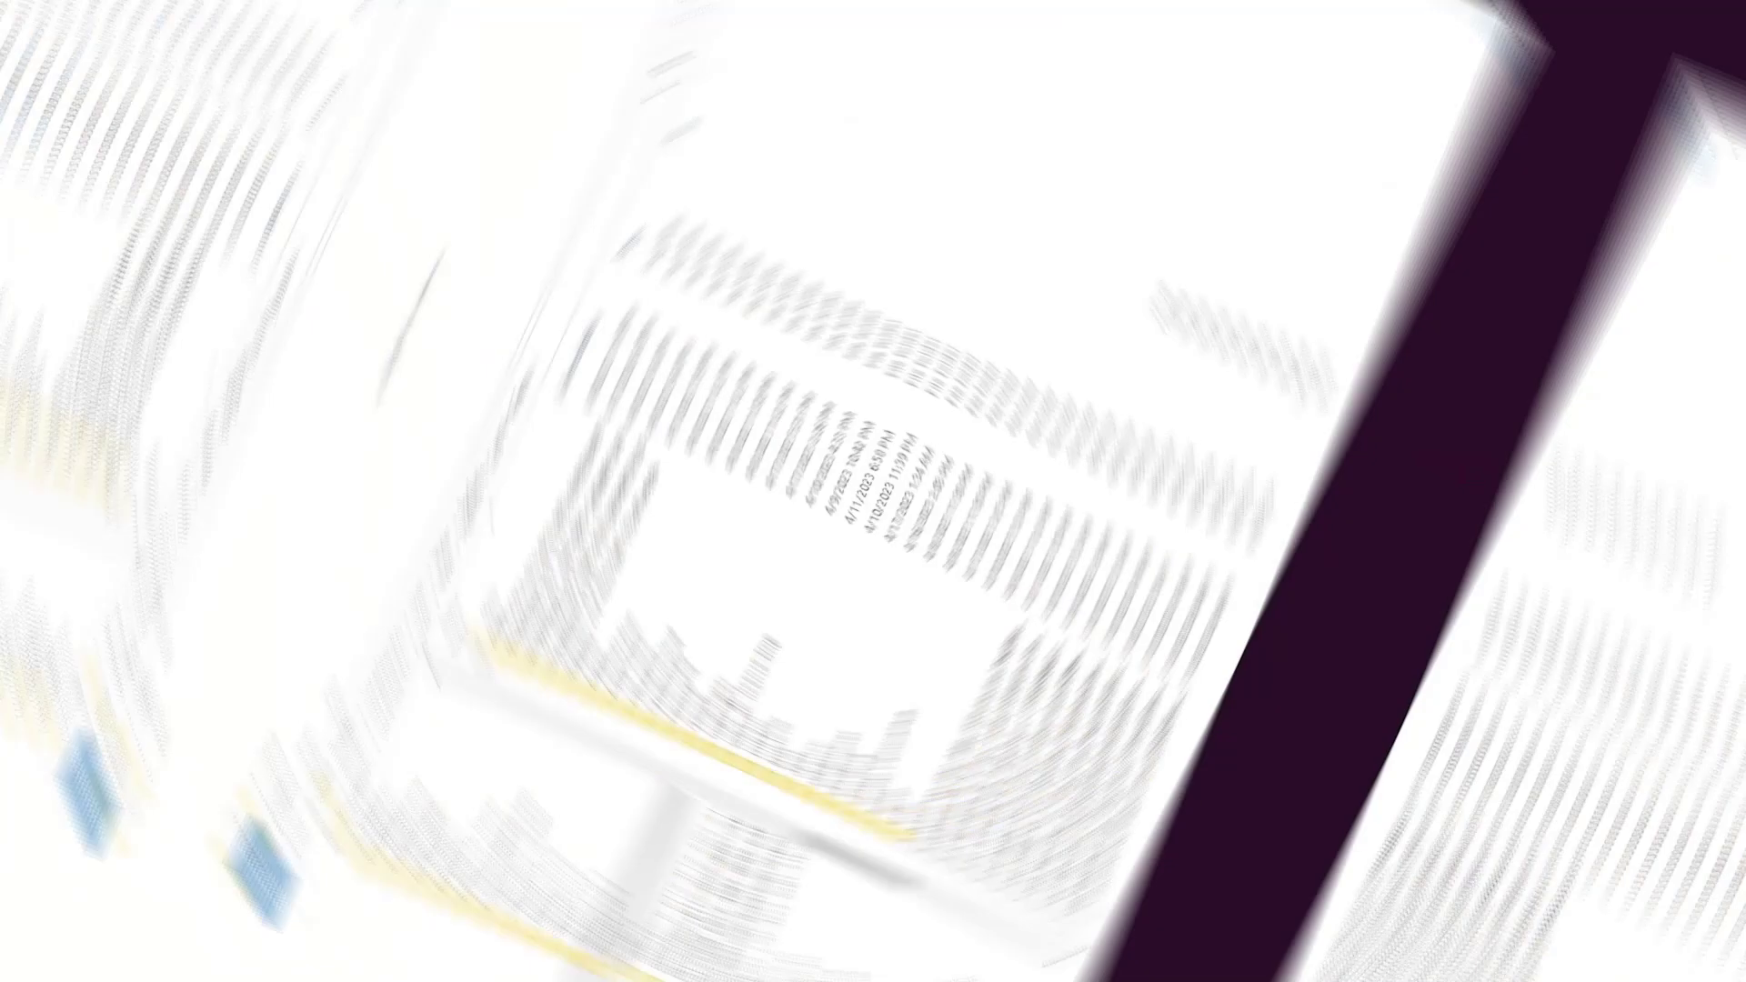
left_click_drag(523, 186, 680, 951)
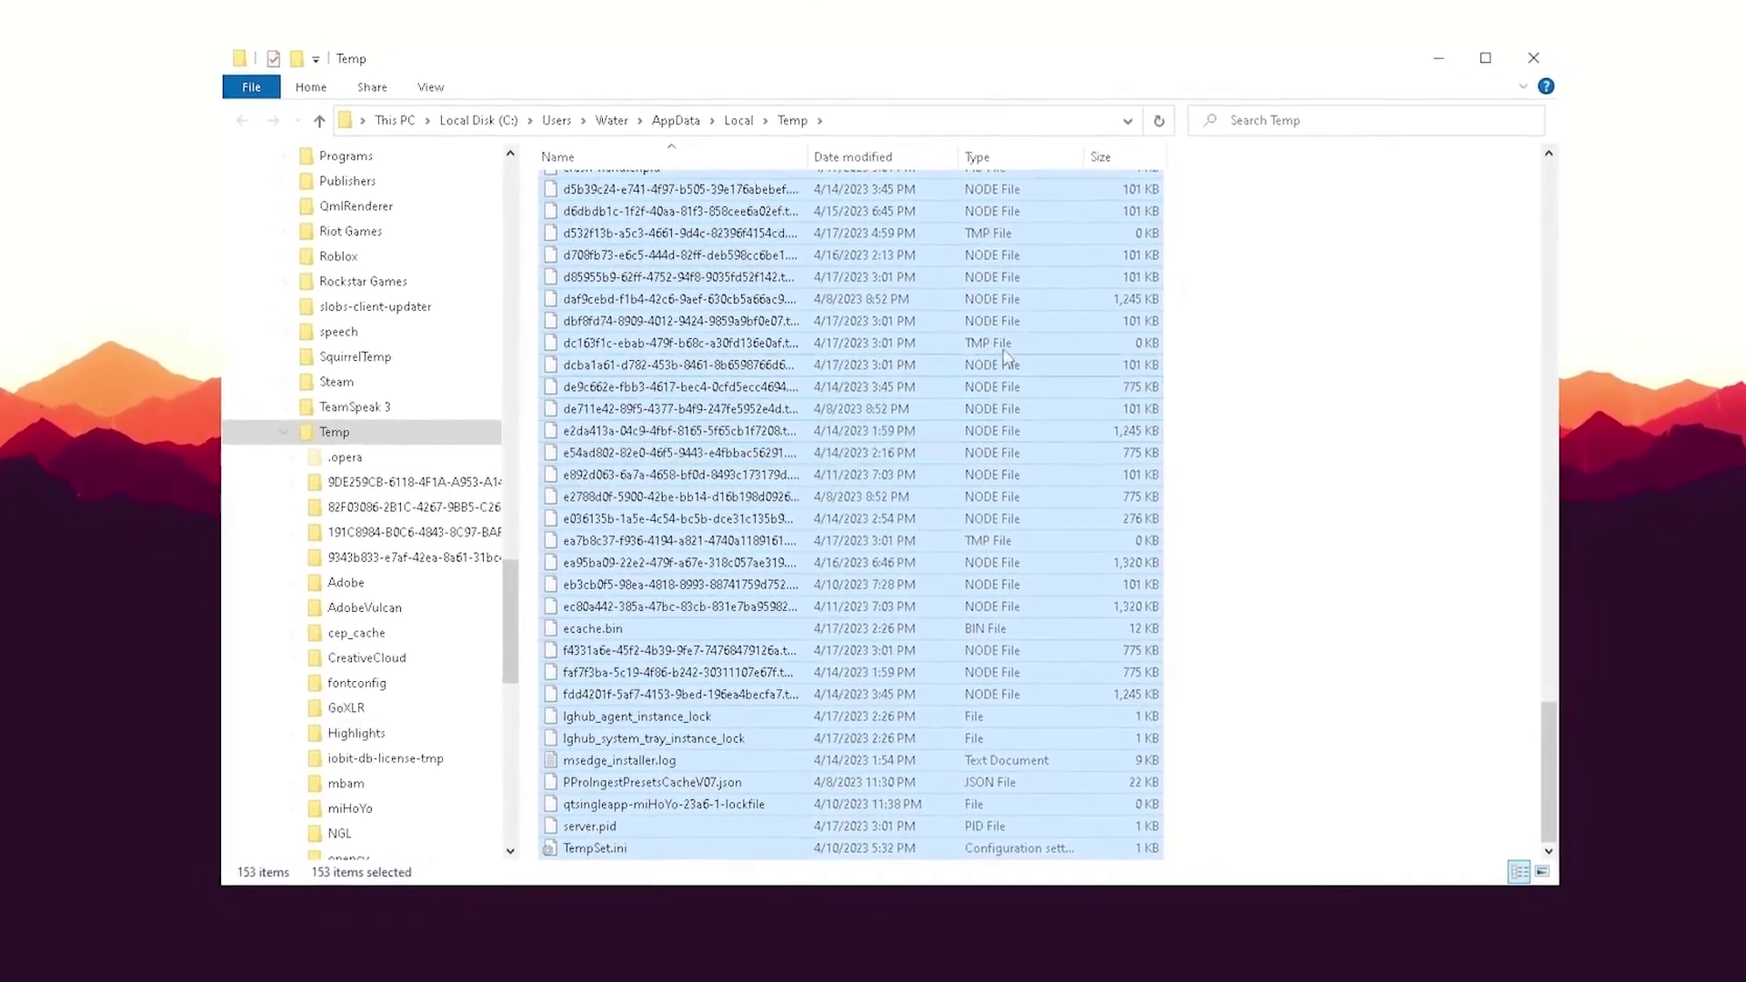
scroll(939, 443, "up", 15)
scroll(892, 432, "up", 20)
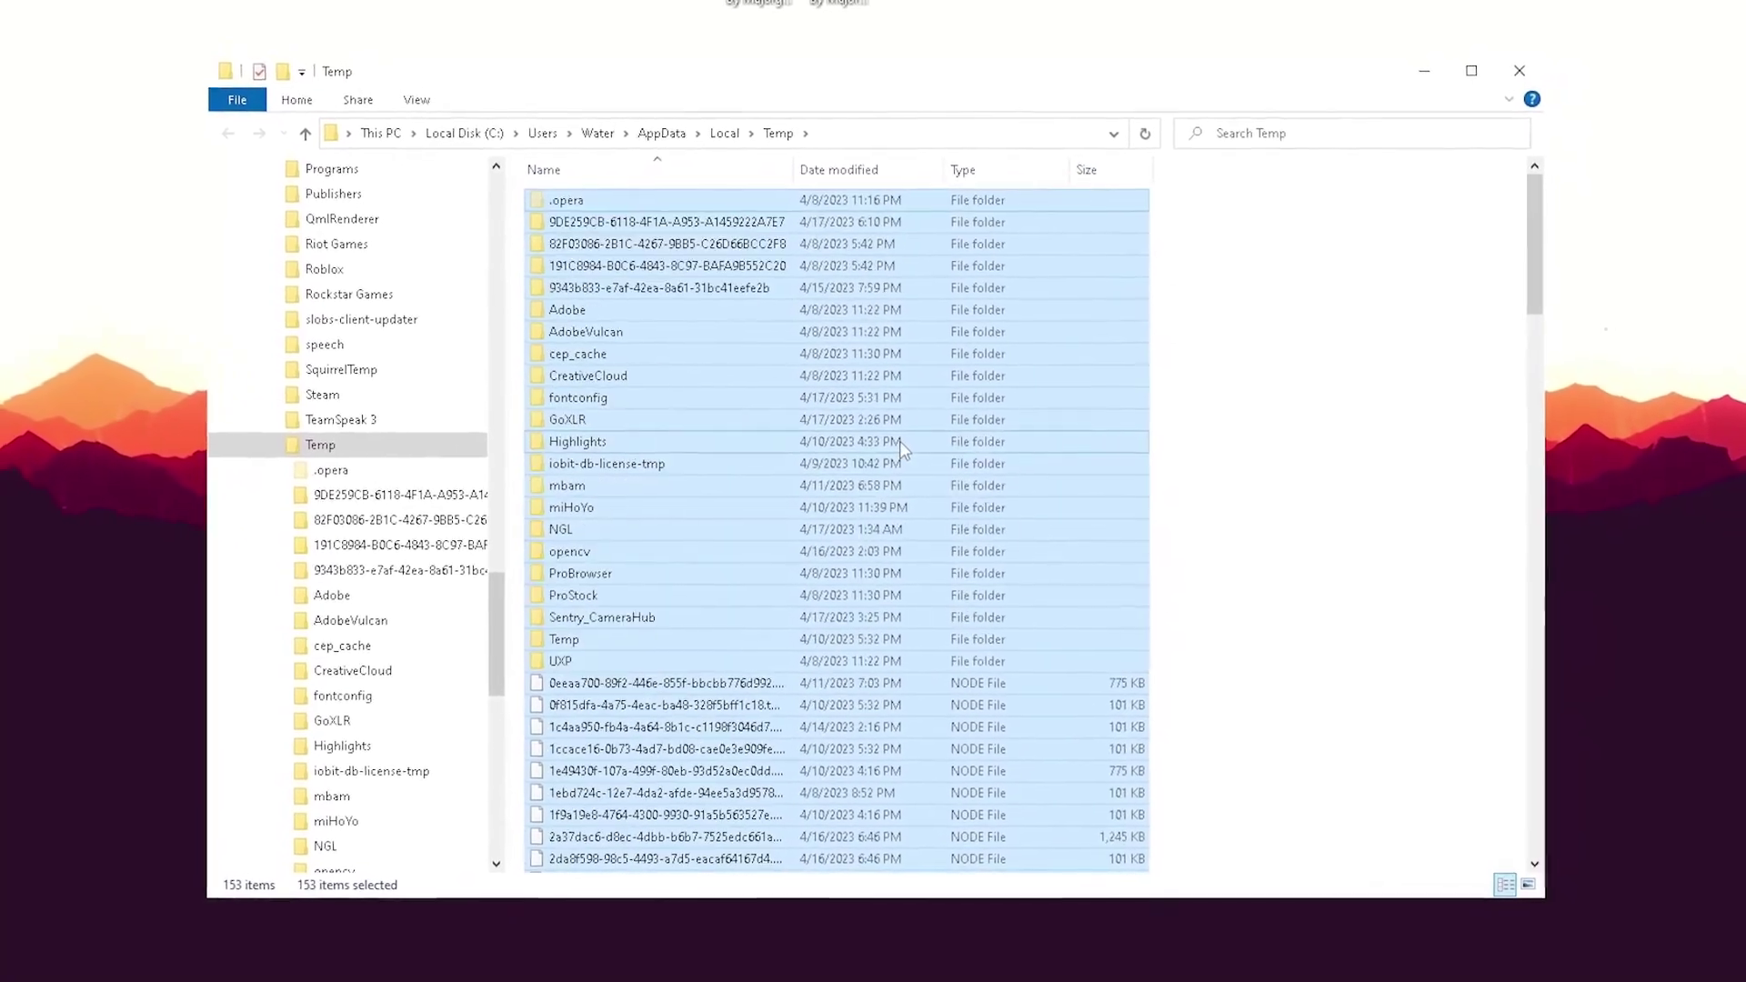
key("Delete")
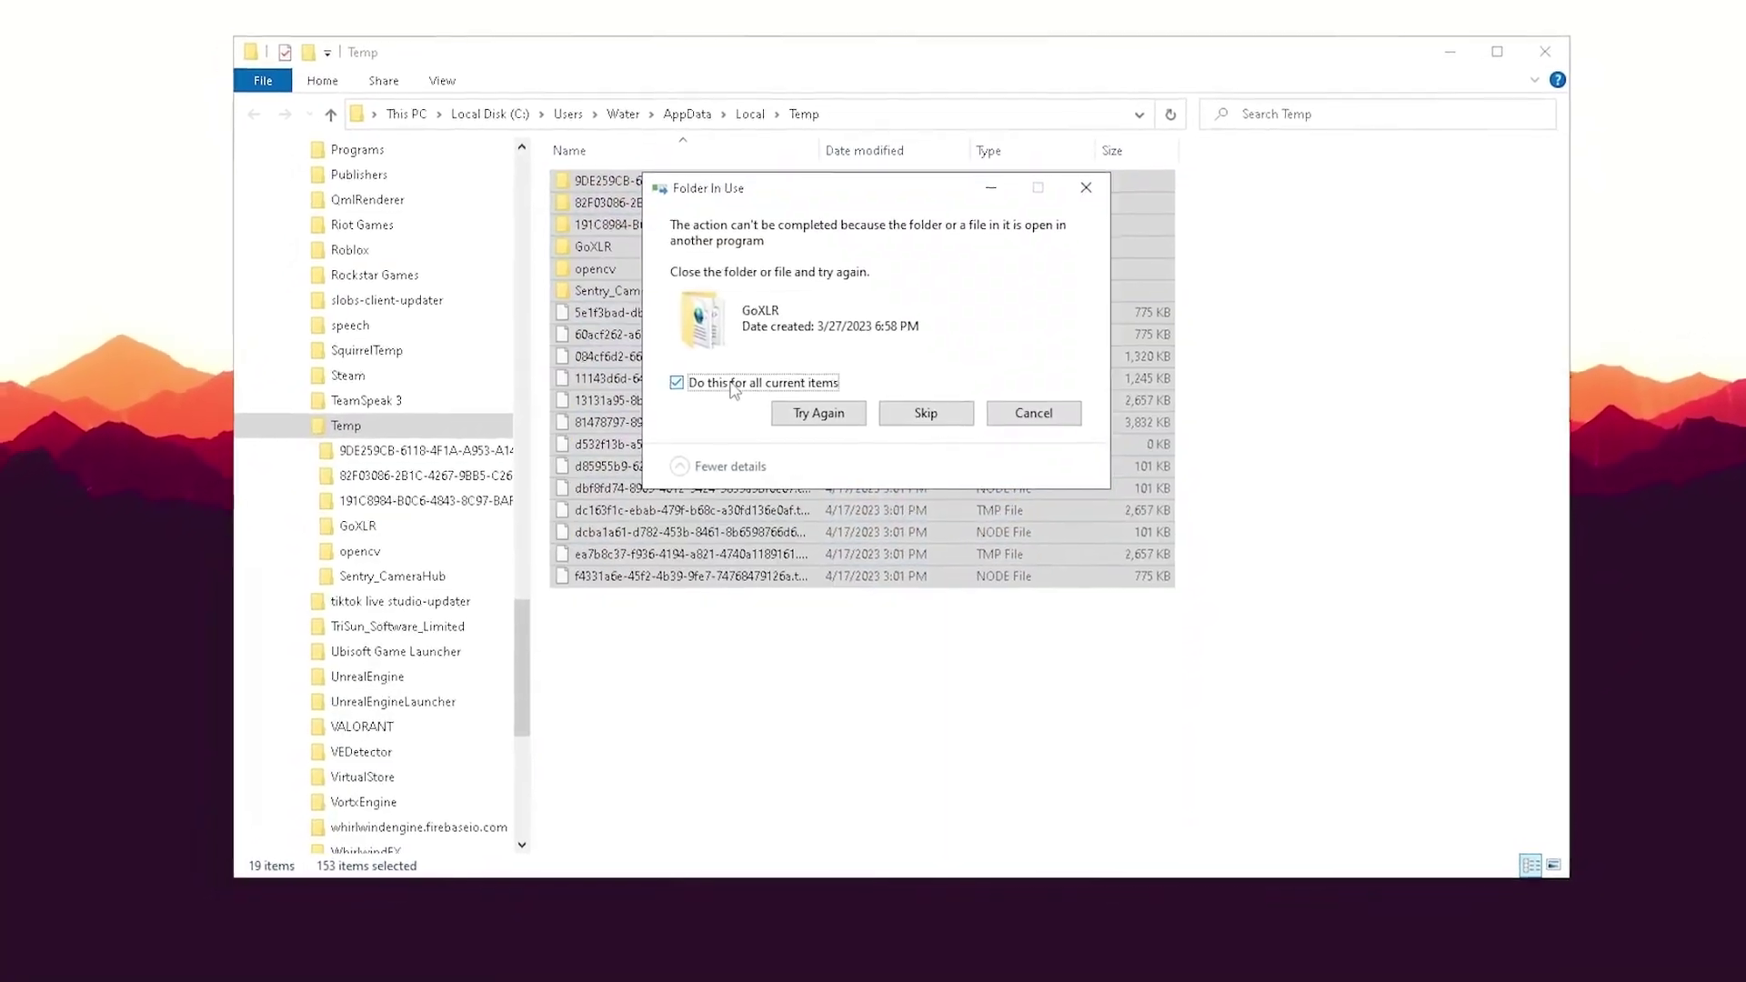
Skip in-use items, grant administrator permission, then close the Temp window with 17 locked items left
left_click(934, 429)
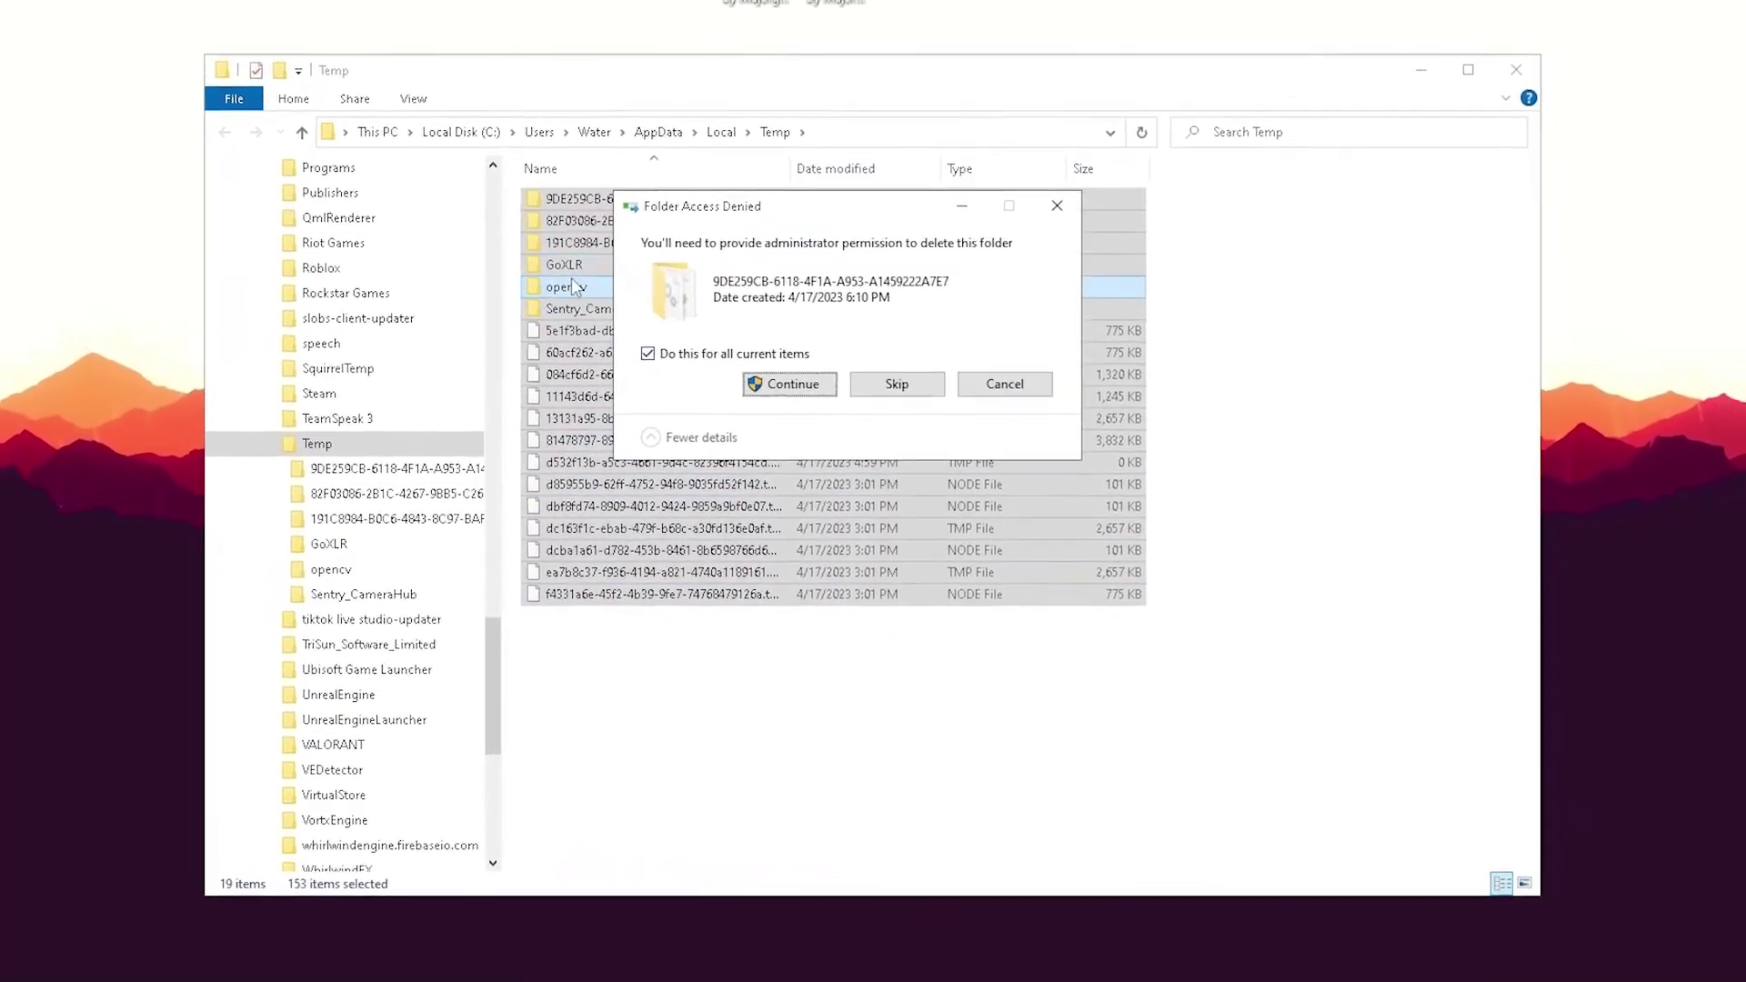
left_click(806, 382)
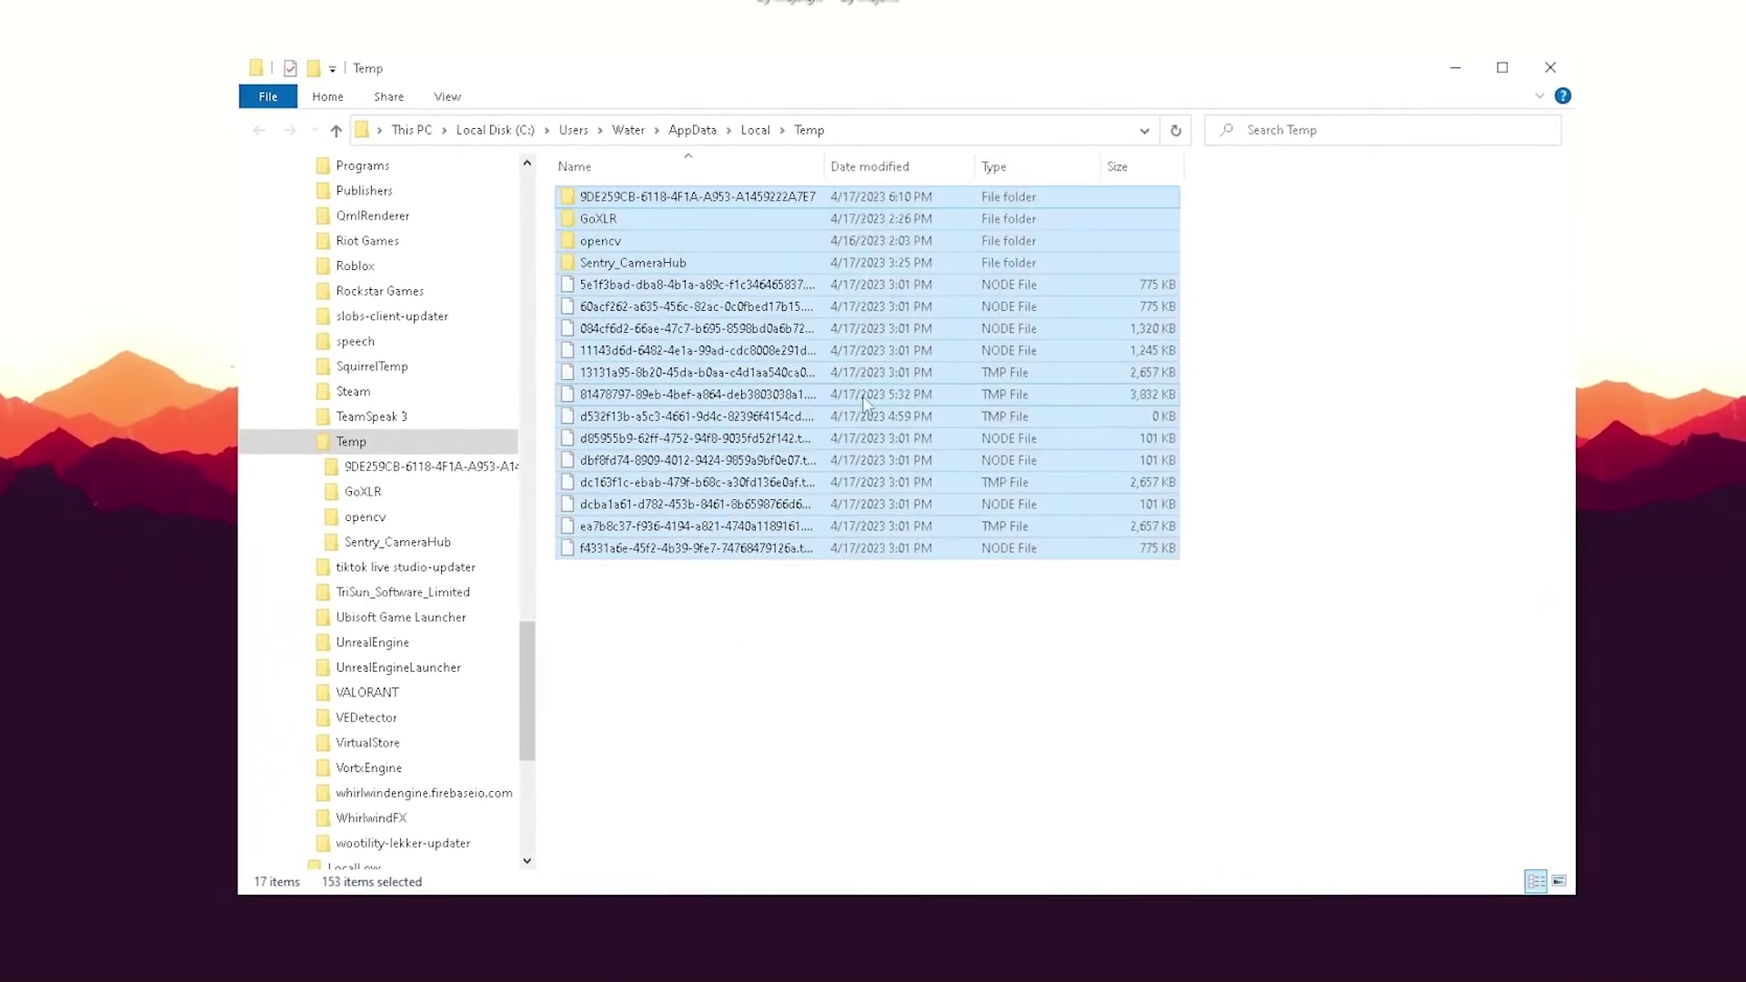
left_click(943, 629)
left_click_drag(962, 672, 1555, 155)
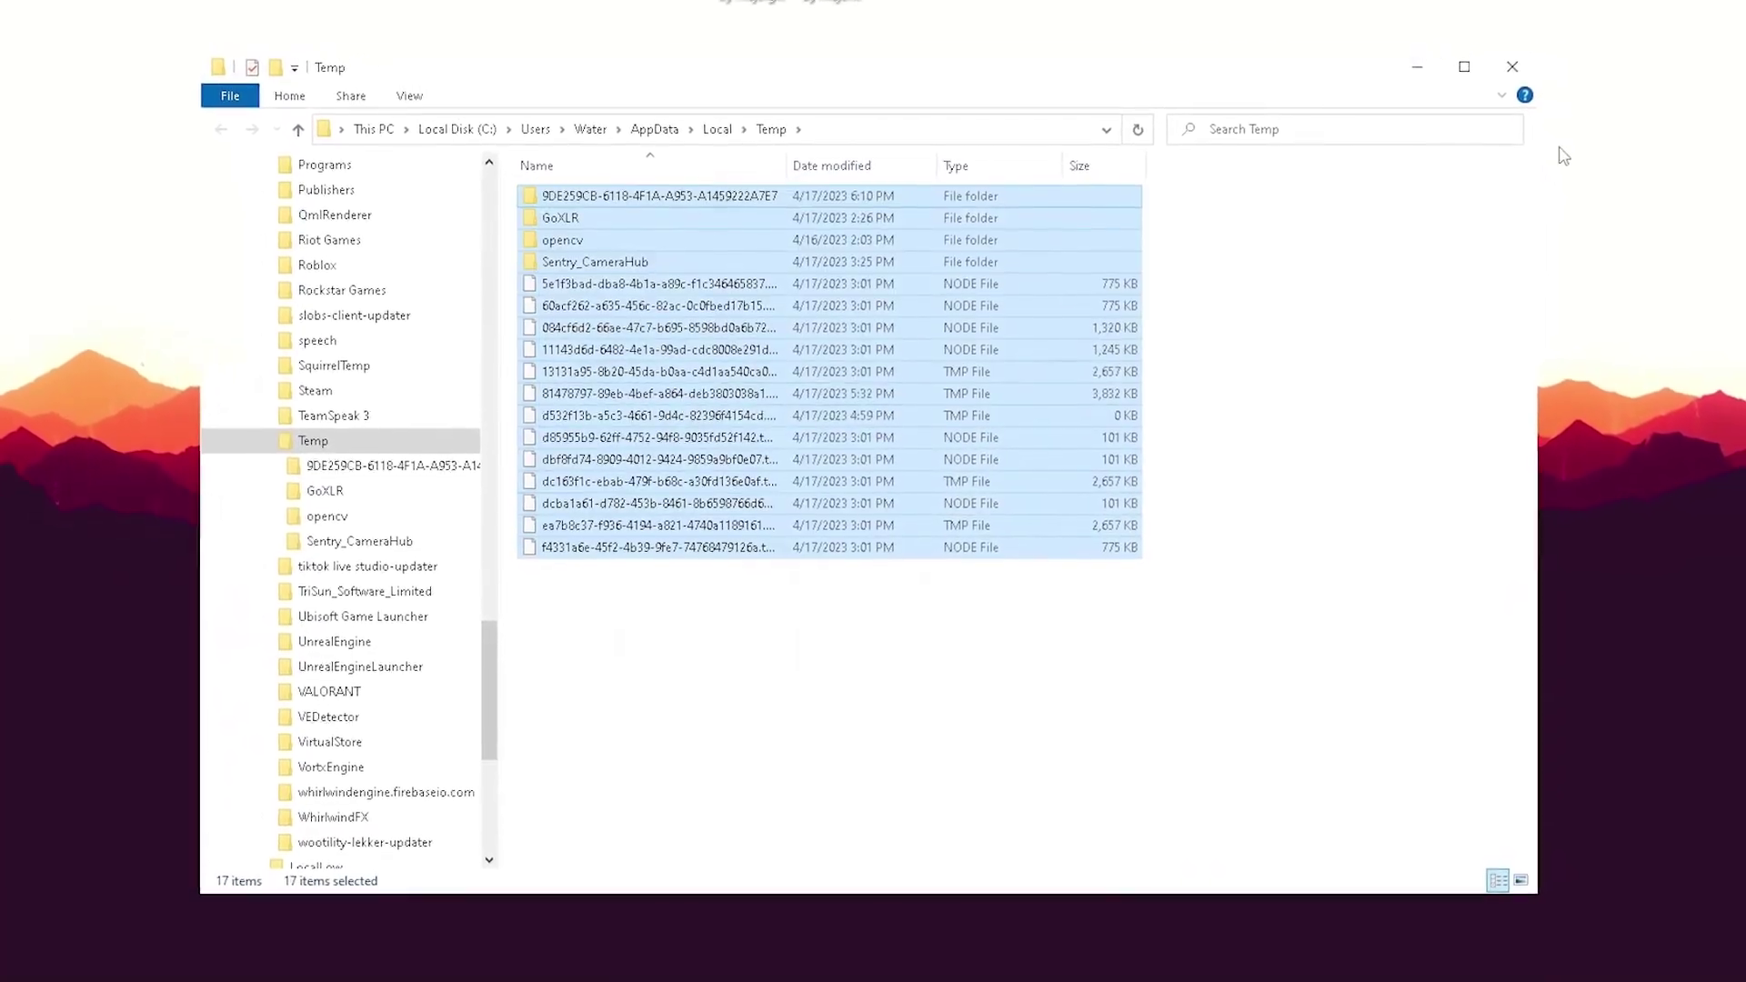
left_click(1512, 58)
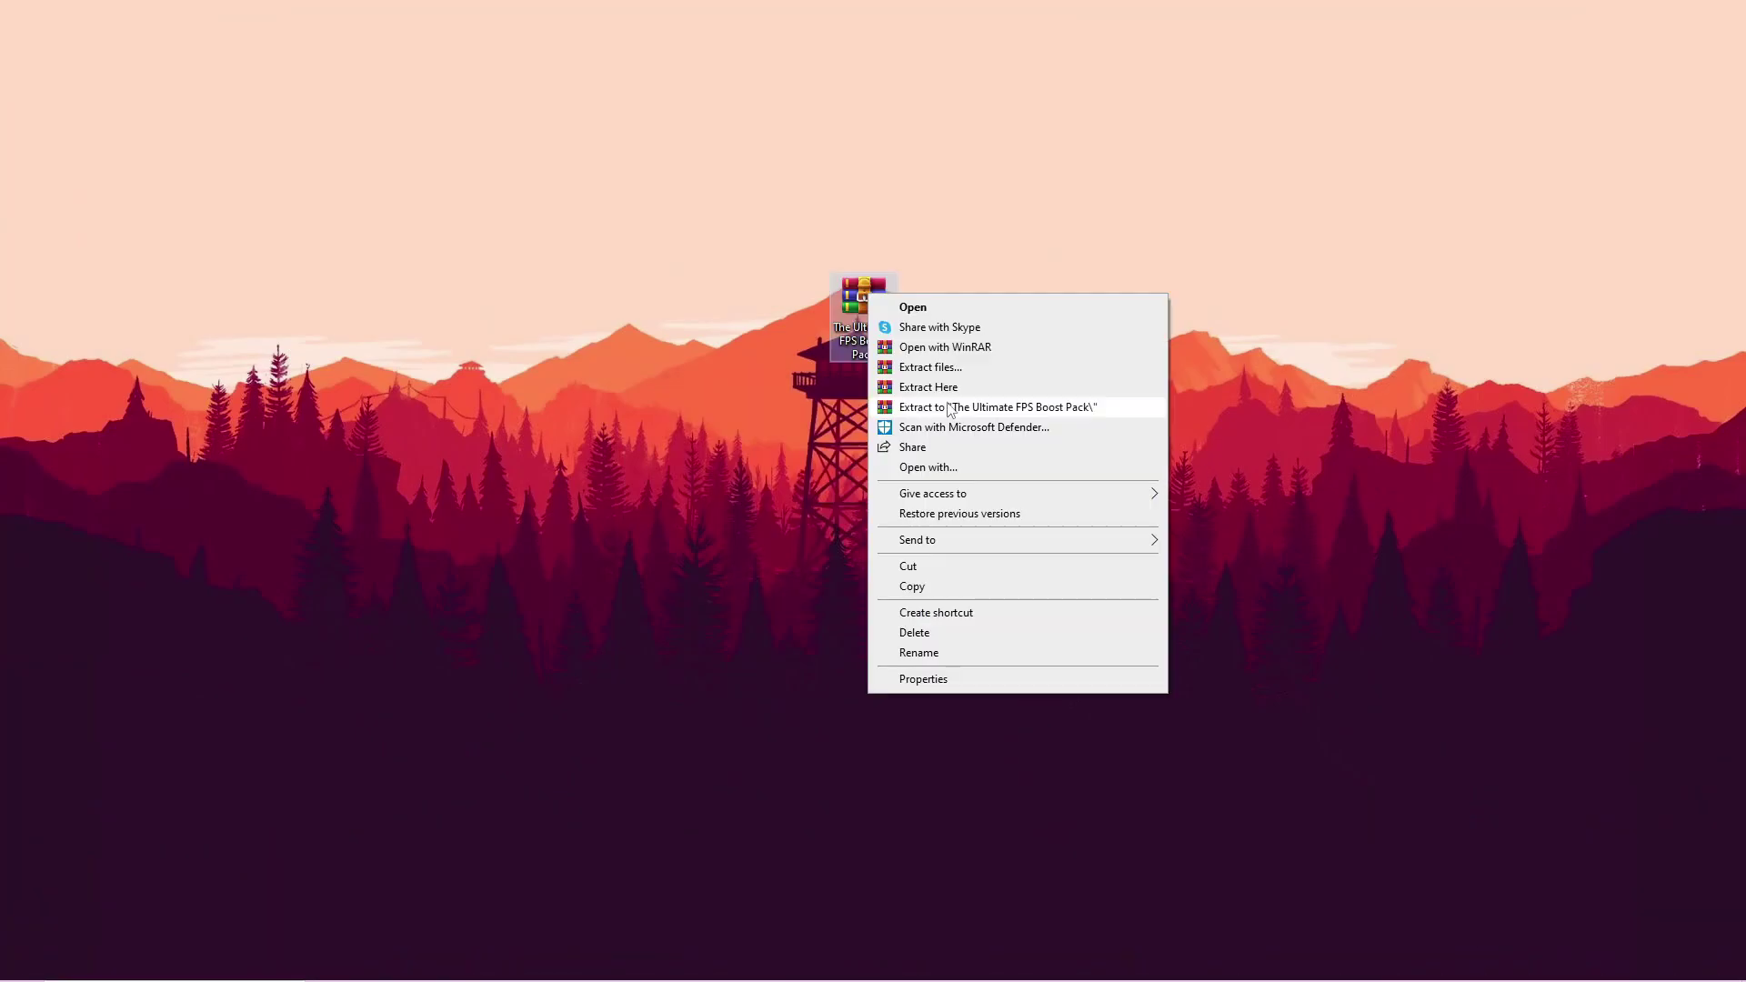
Extract 'The Ultimate FPS Boost Pack' archive onto the desktop and open its Common Tweaks folders
left_click(950, 385)
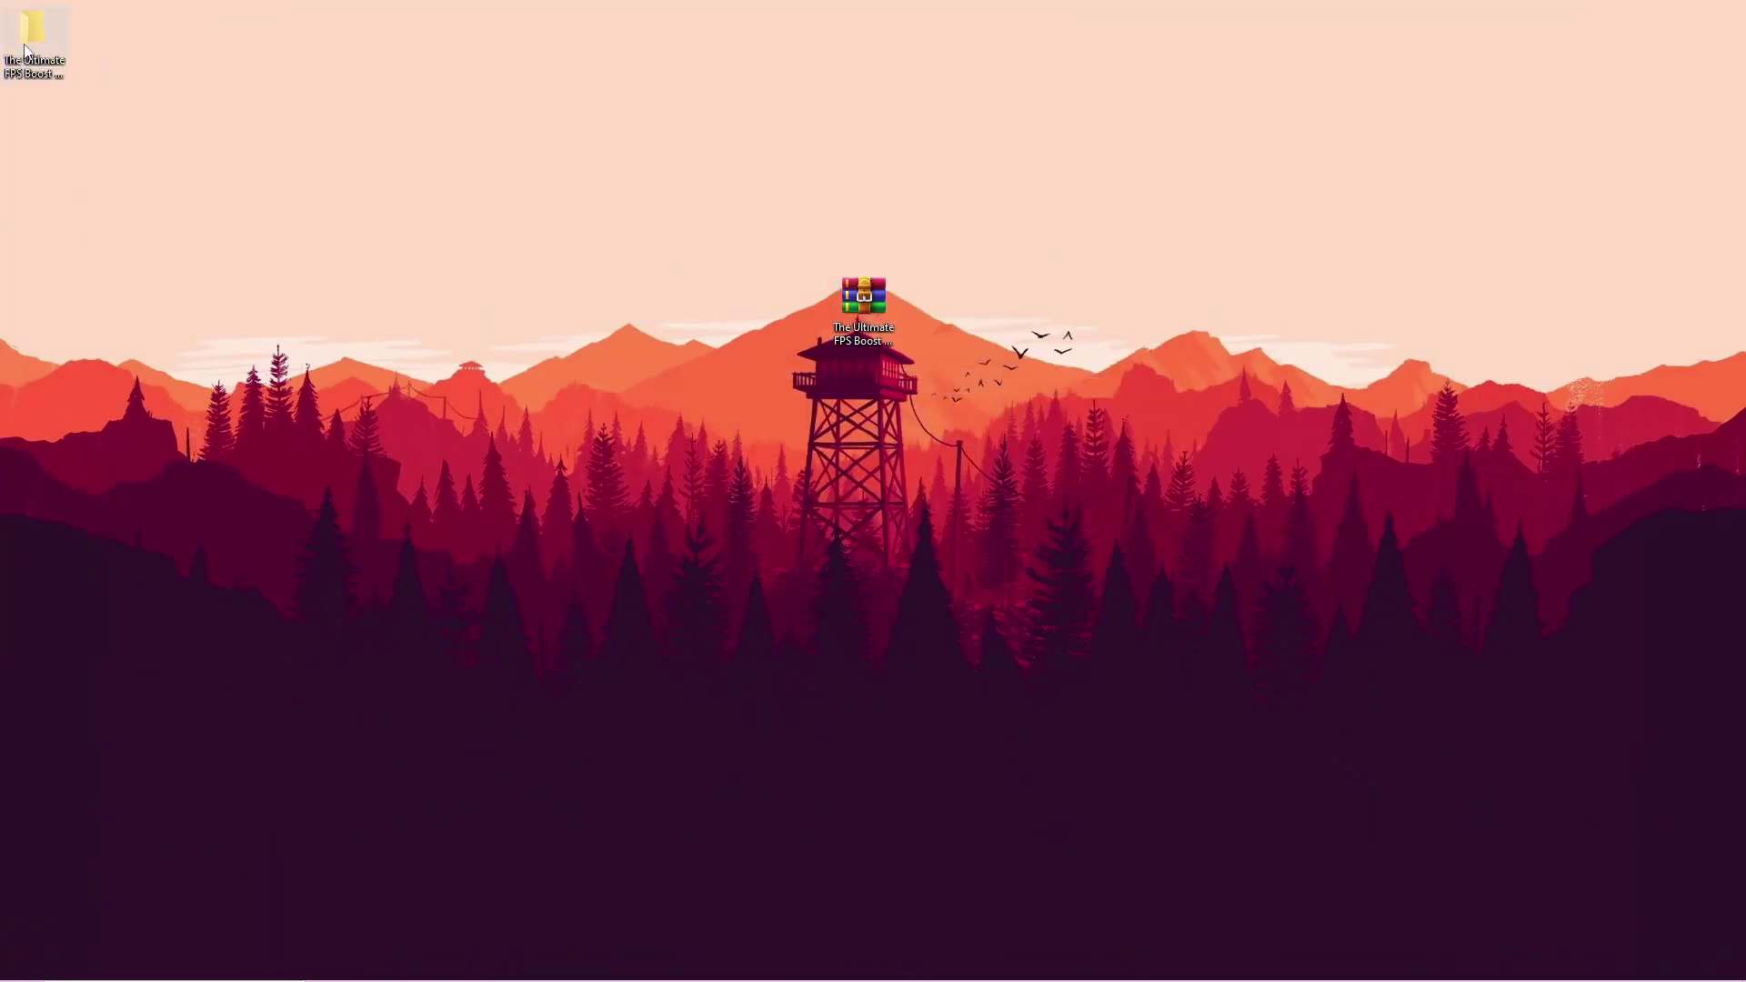
double_click(31, 36)
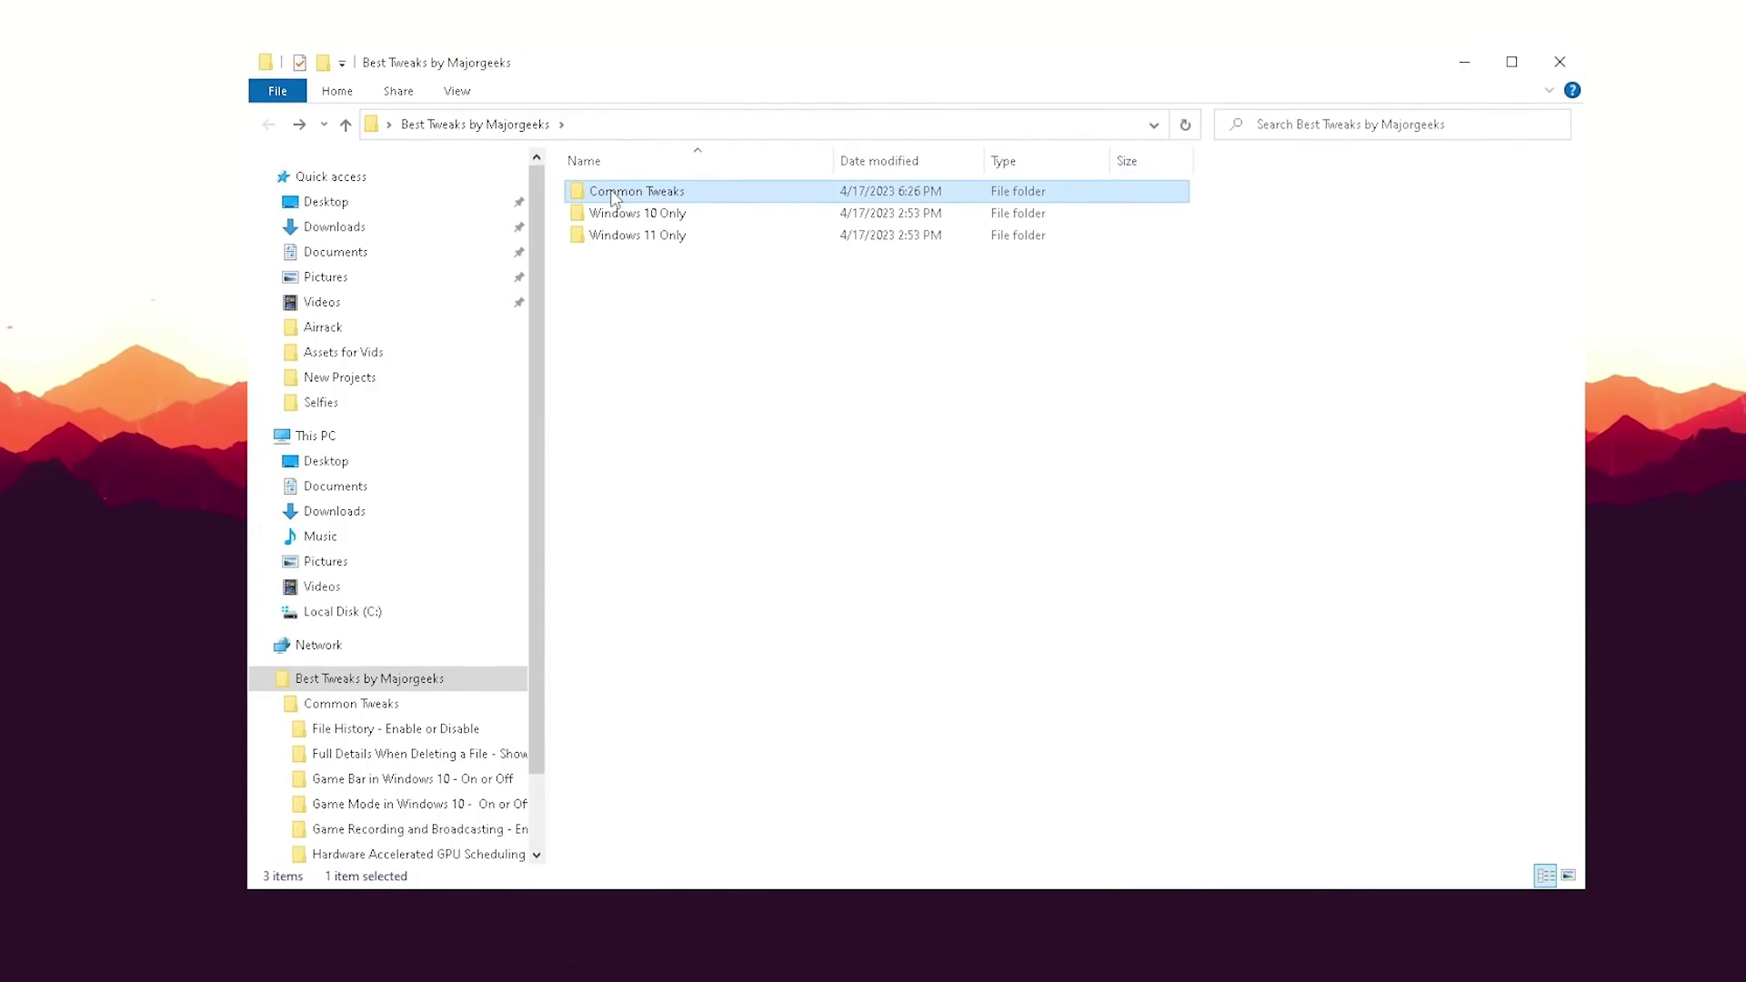
left_click_drag(996, 571, 551, 156)
left_click_drag(801, 477, 537, 179)
left_click(714, 443)
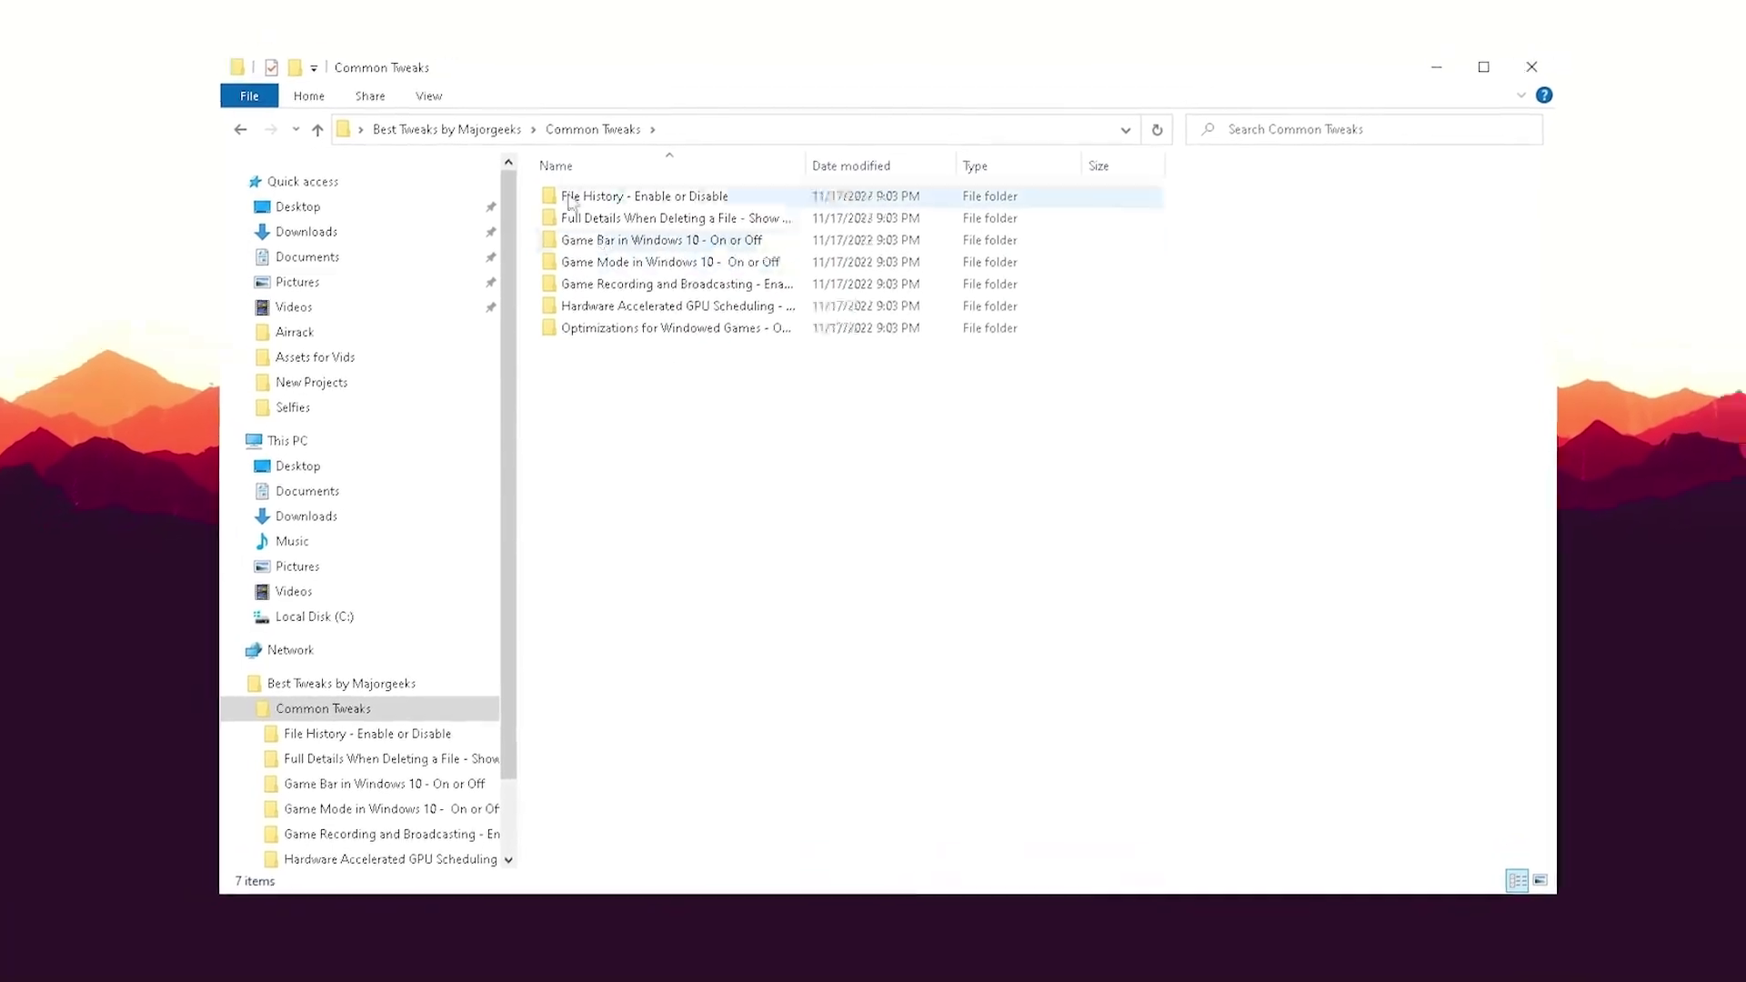
Merge the File History Disable.reg tweak into the registry and dismiss the success message
double_click(586, 182)
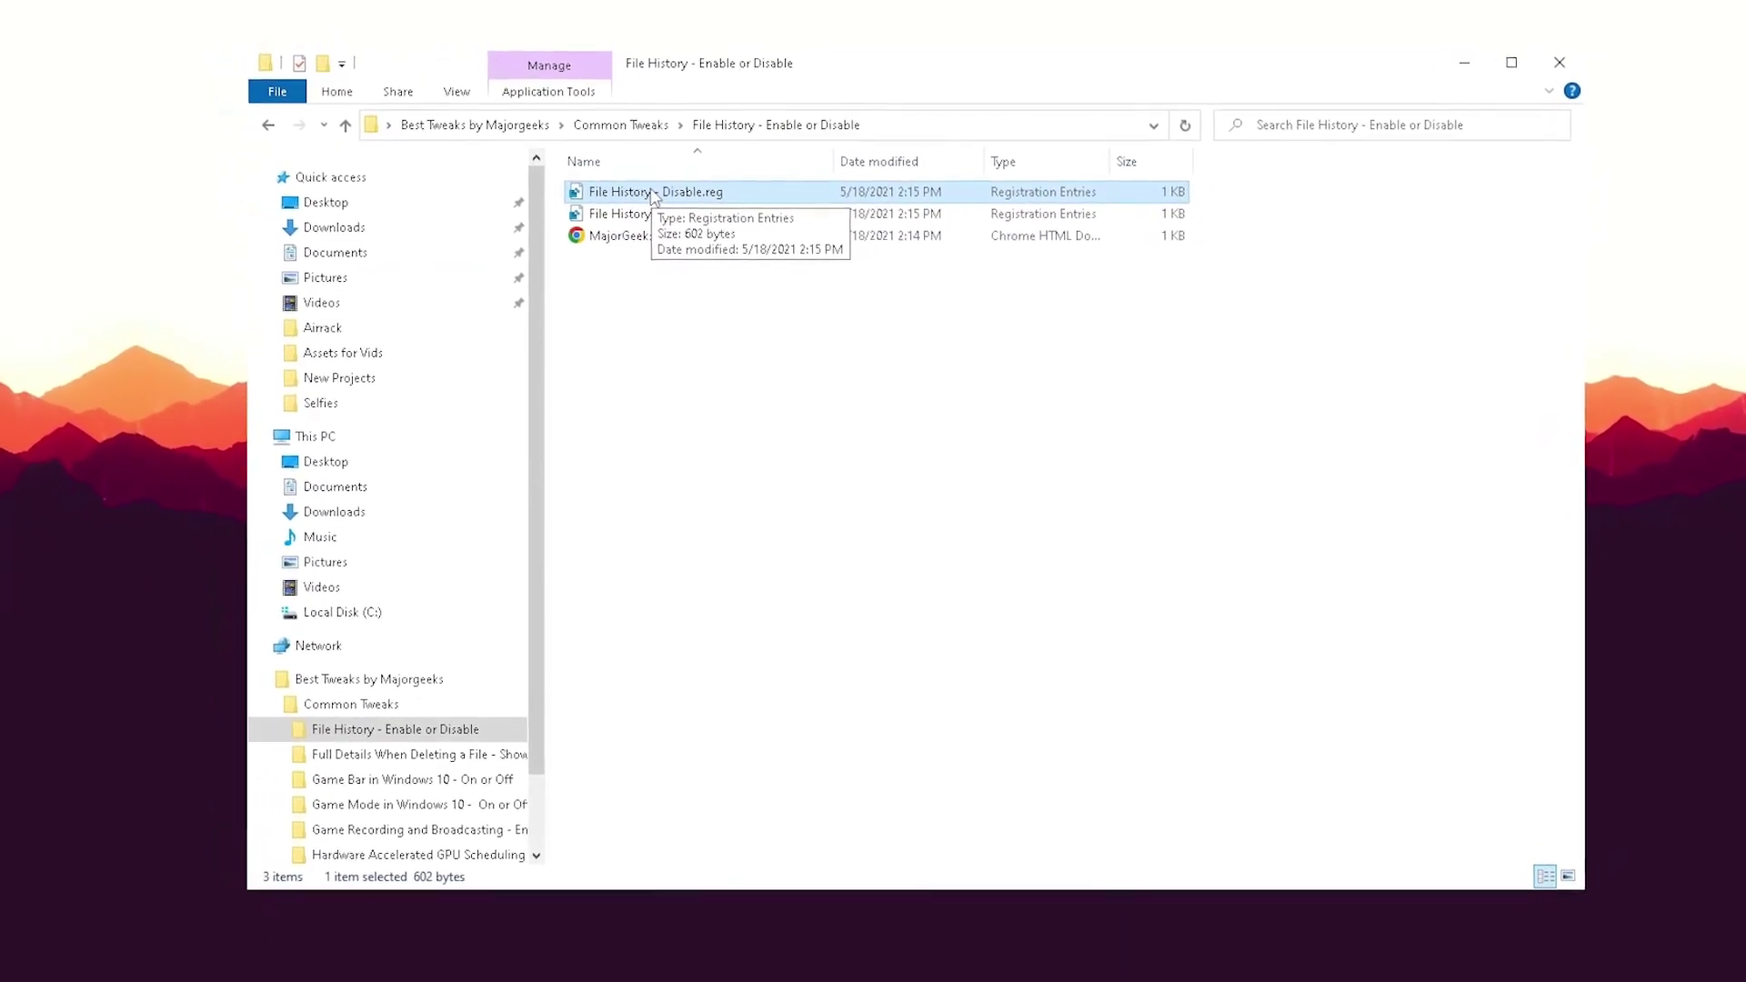
double_click(647, 197)
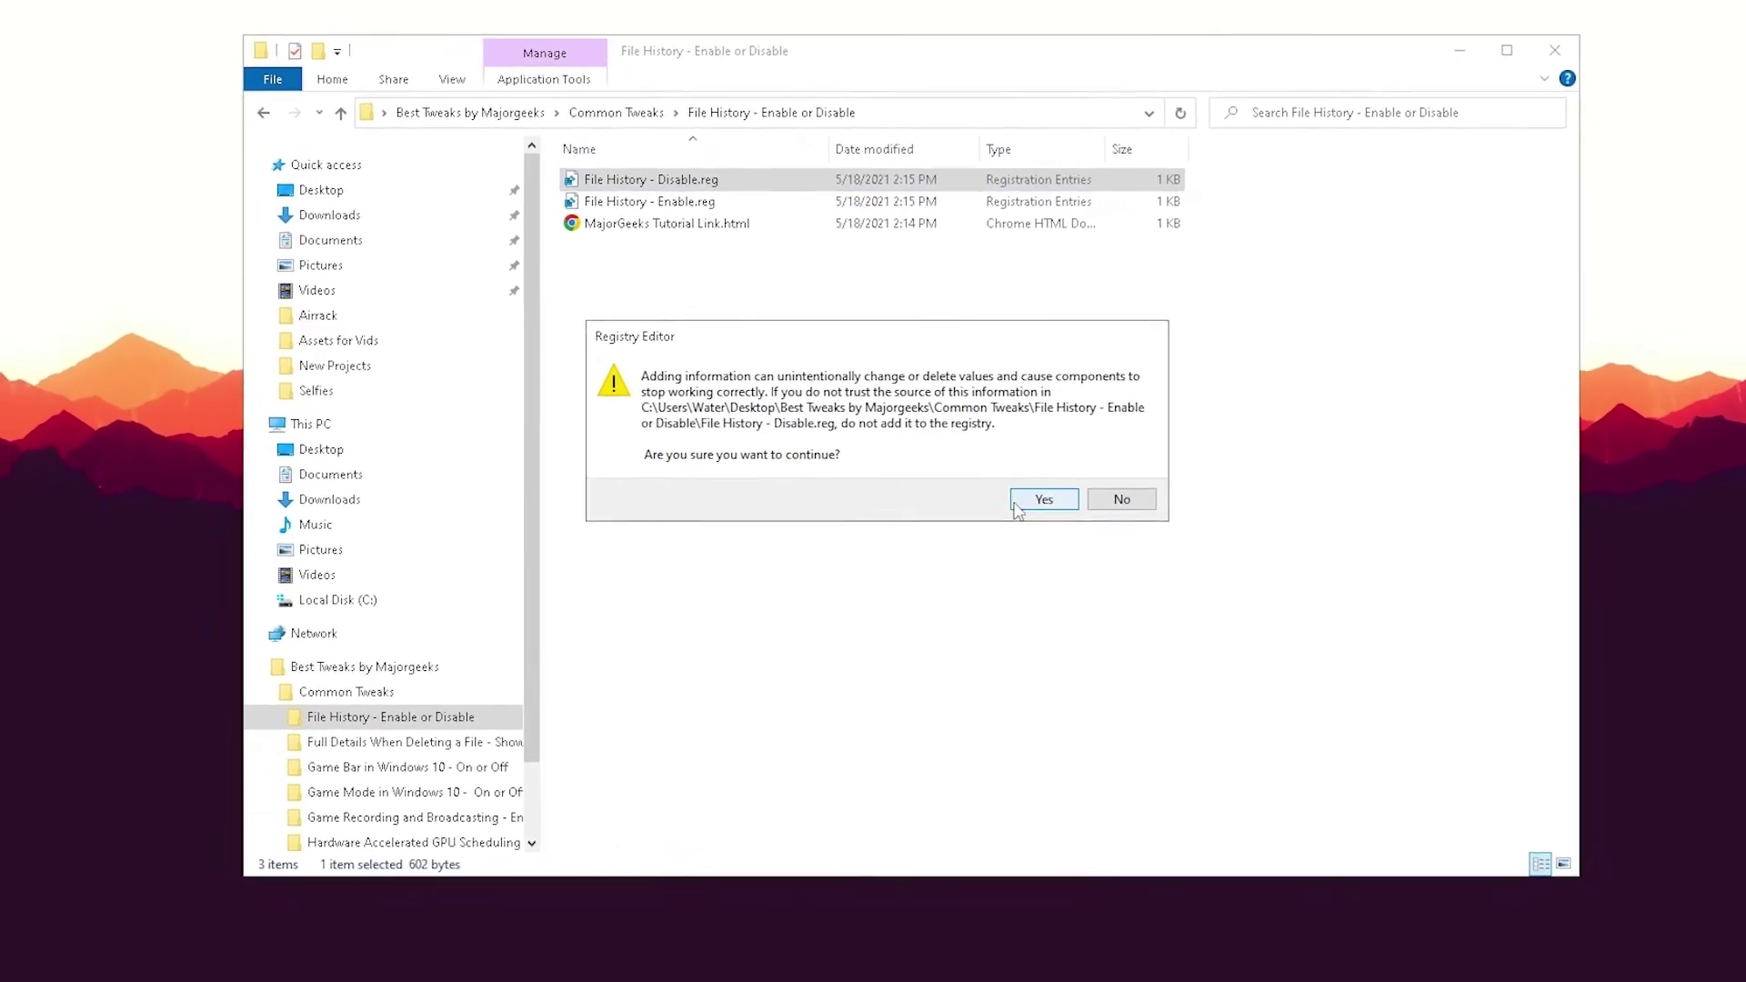
left_click(1022, 507)
left_click(1107, 493)
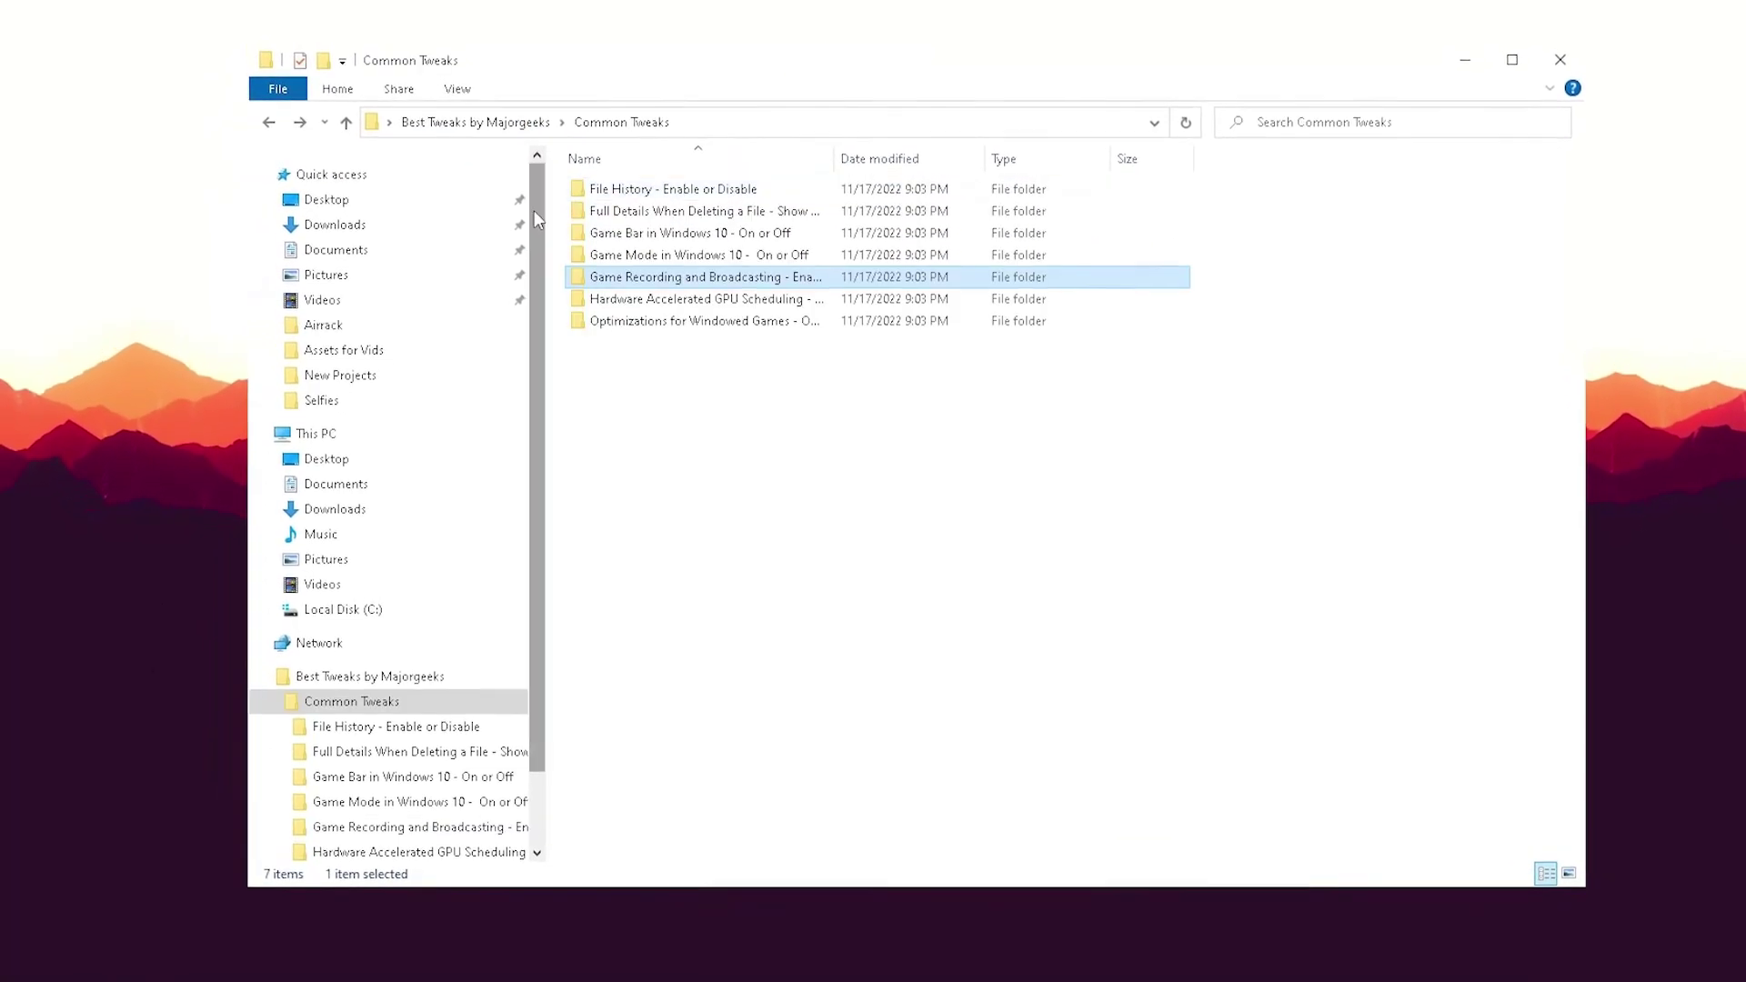
Apply the Hardware Accelerated GPU Scheduling Enable.reg tweak and confirm adding it to the registry
left_click(572, 306)
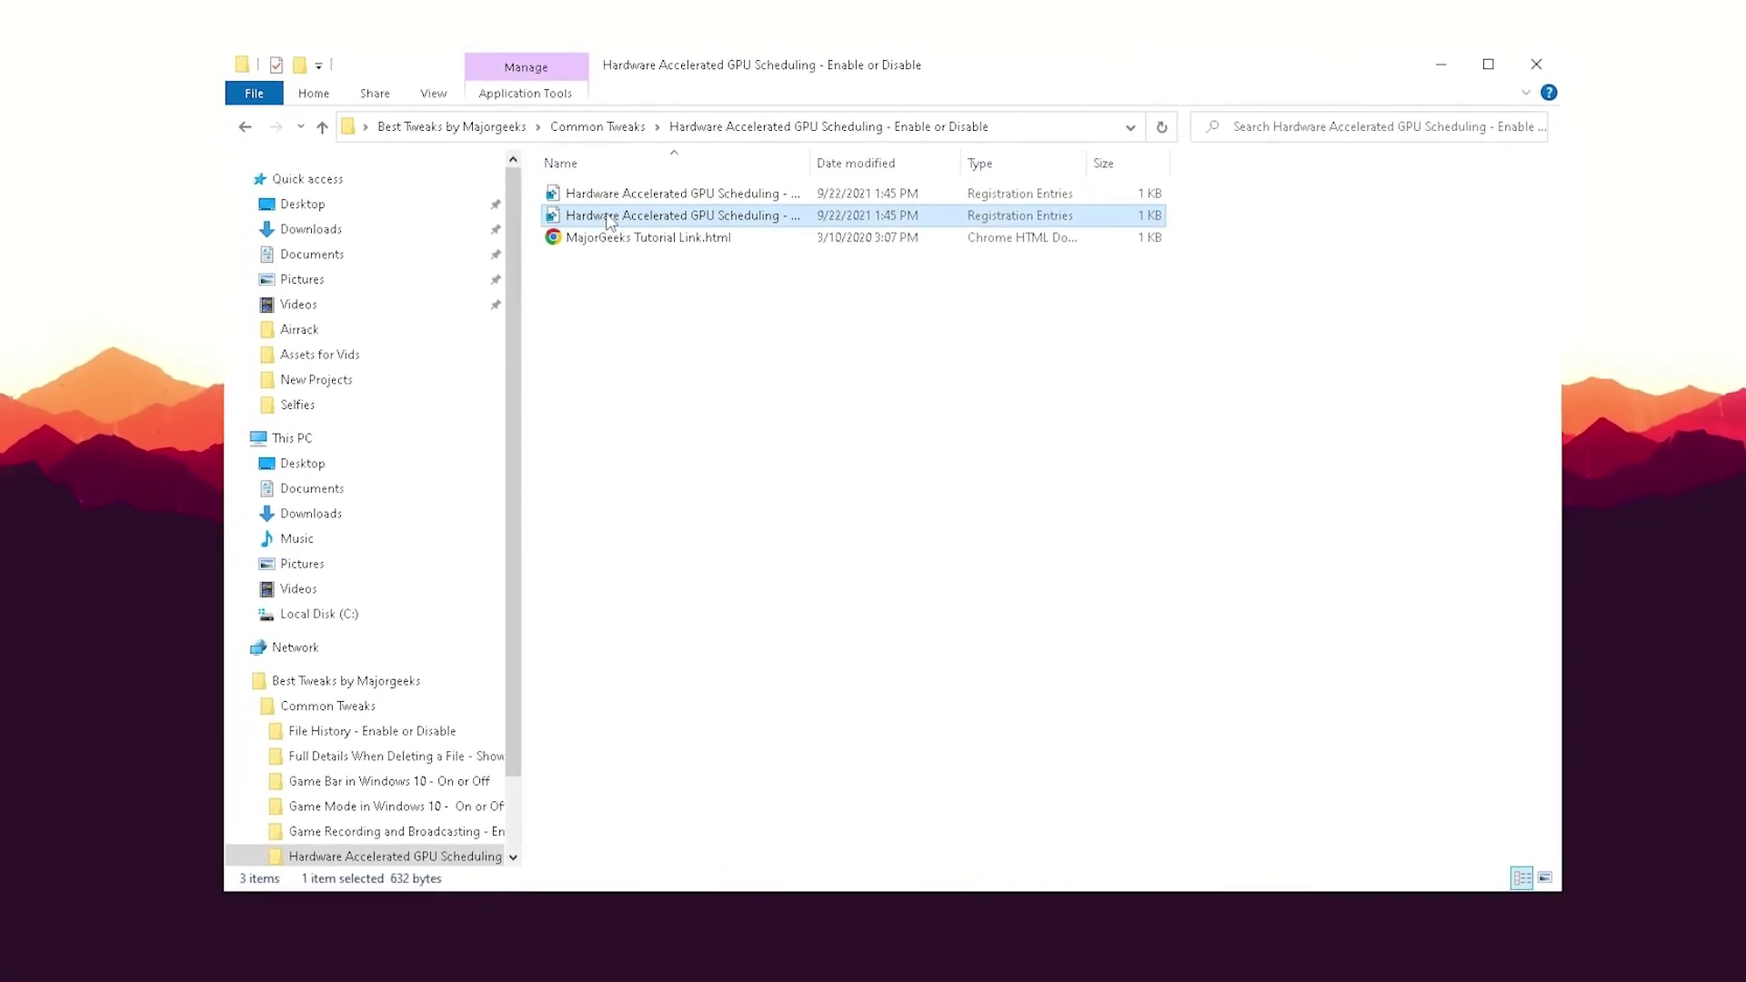
double_click(664, 220)
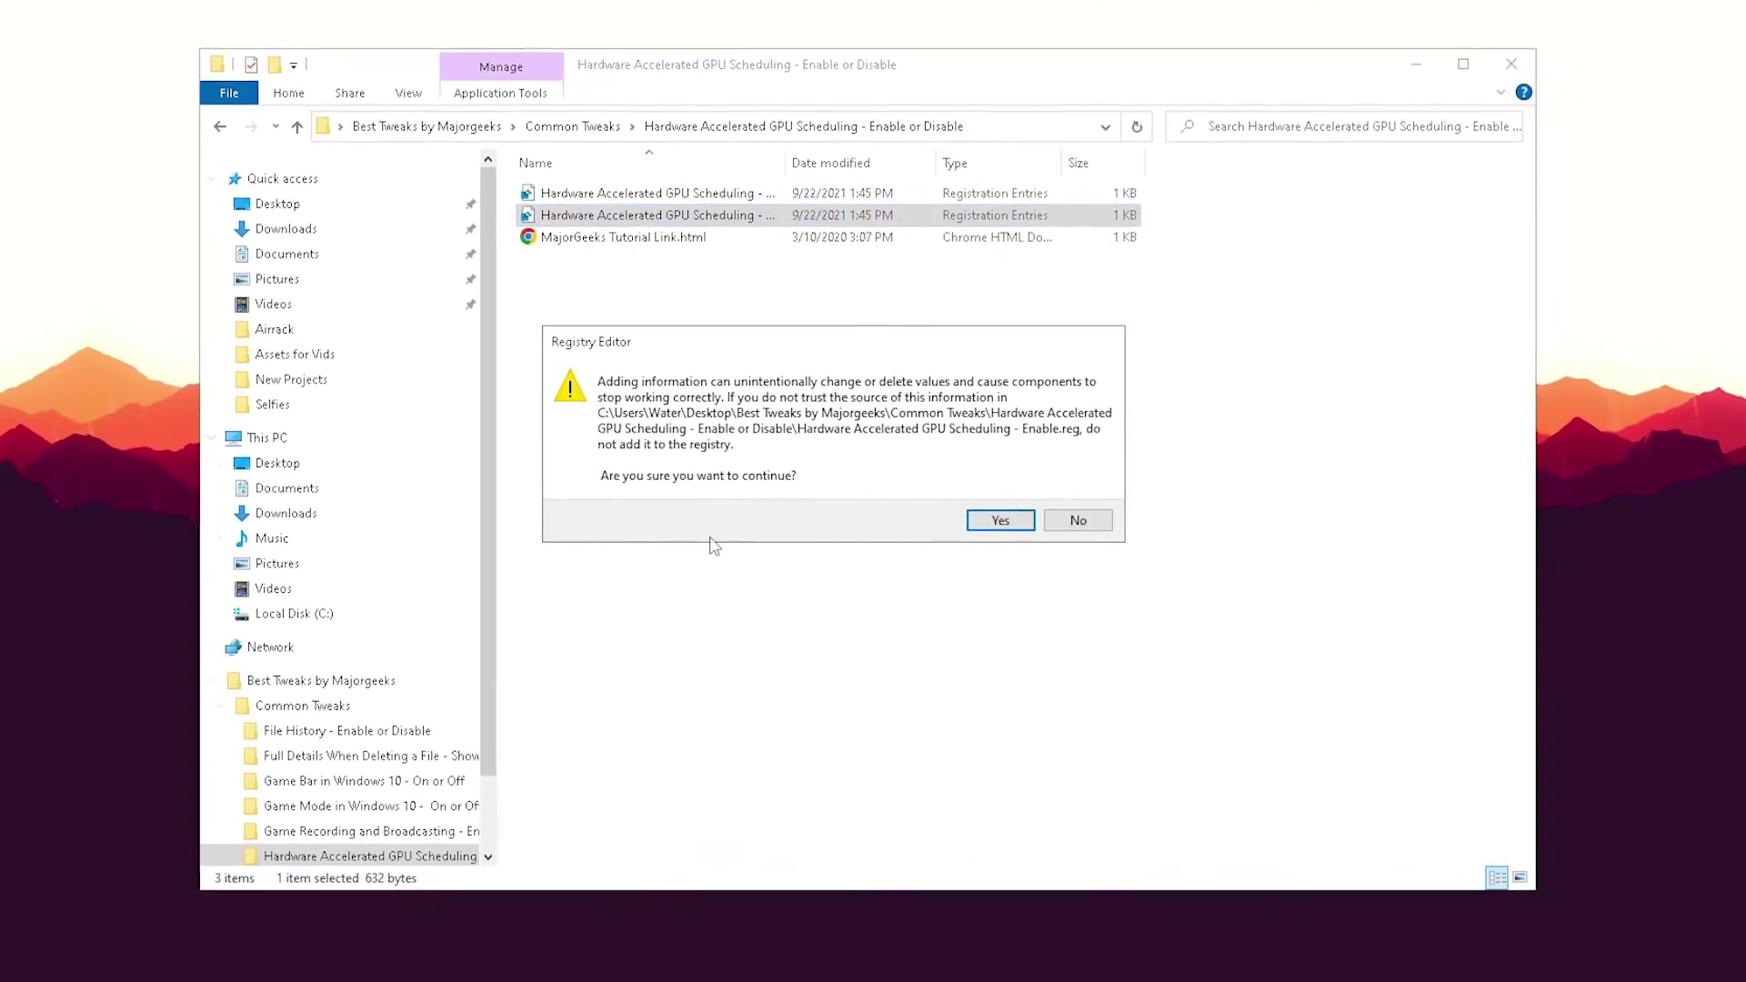
left_click(1019, 525)
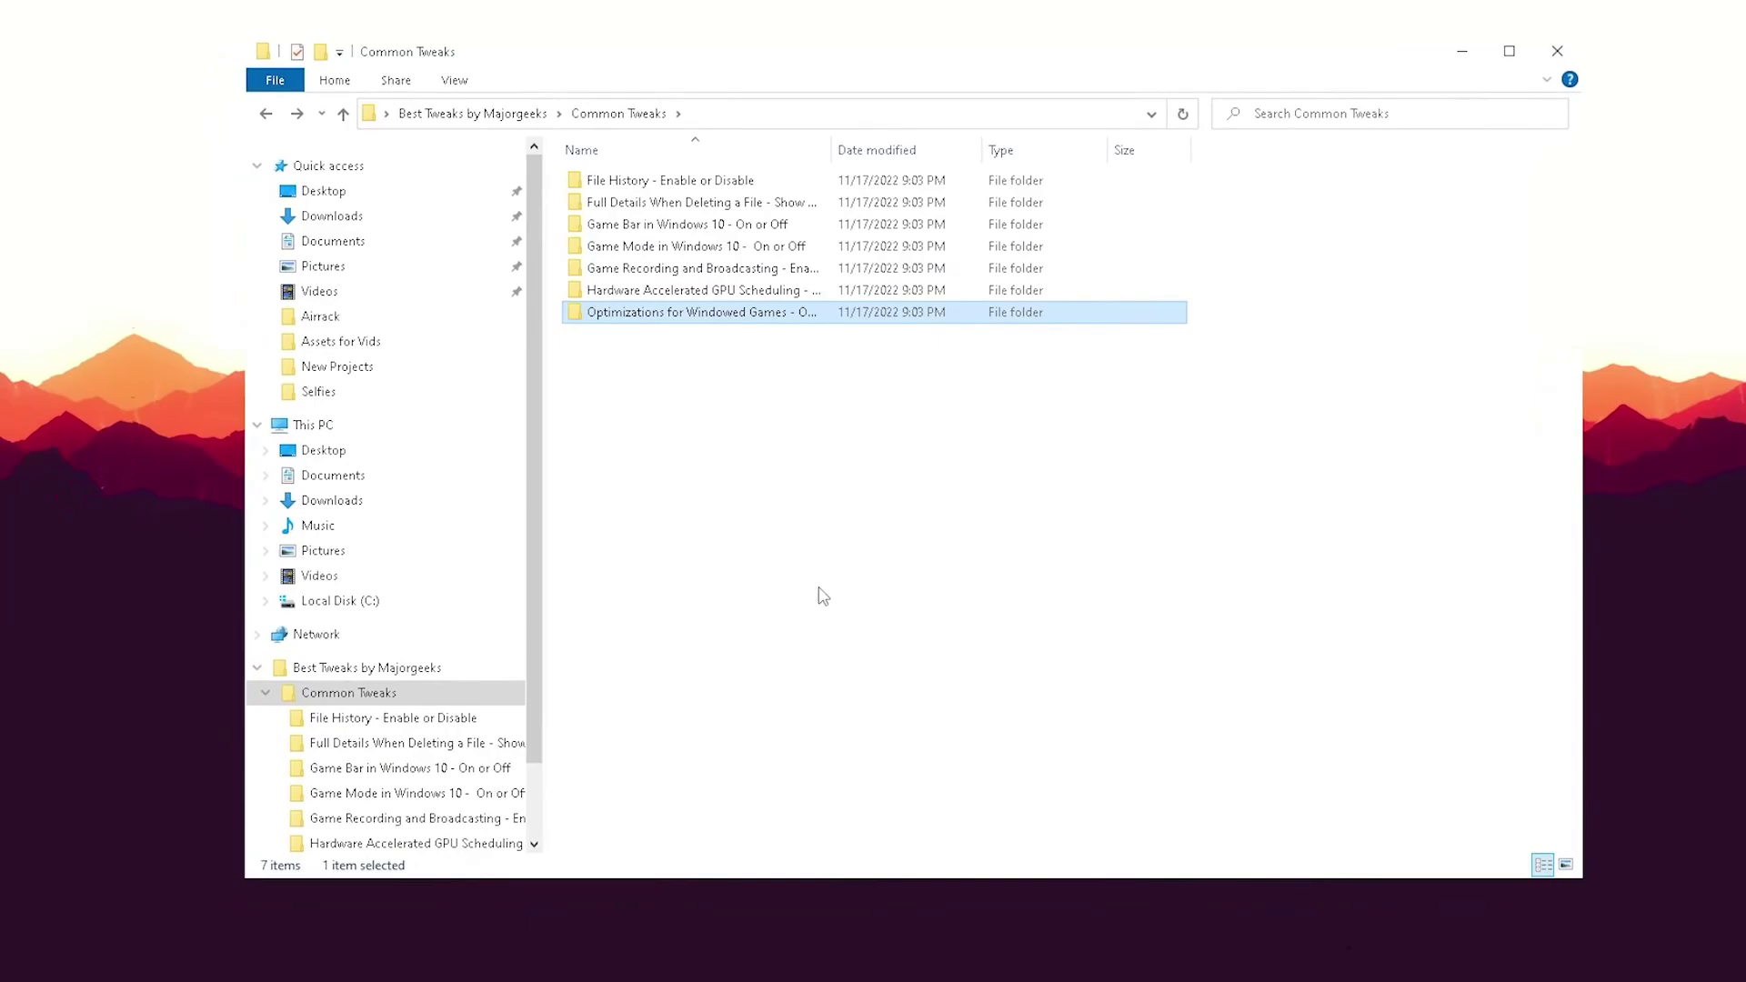
Go back to Best Tweaks by Majorgeeks and open Windows 10 Only's Advertising and Sponsored Apps folder
key("alt+Left")
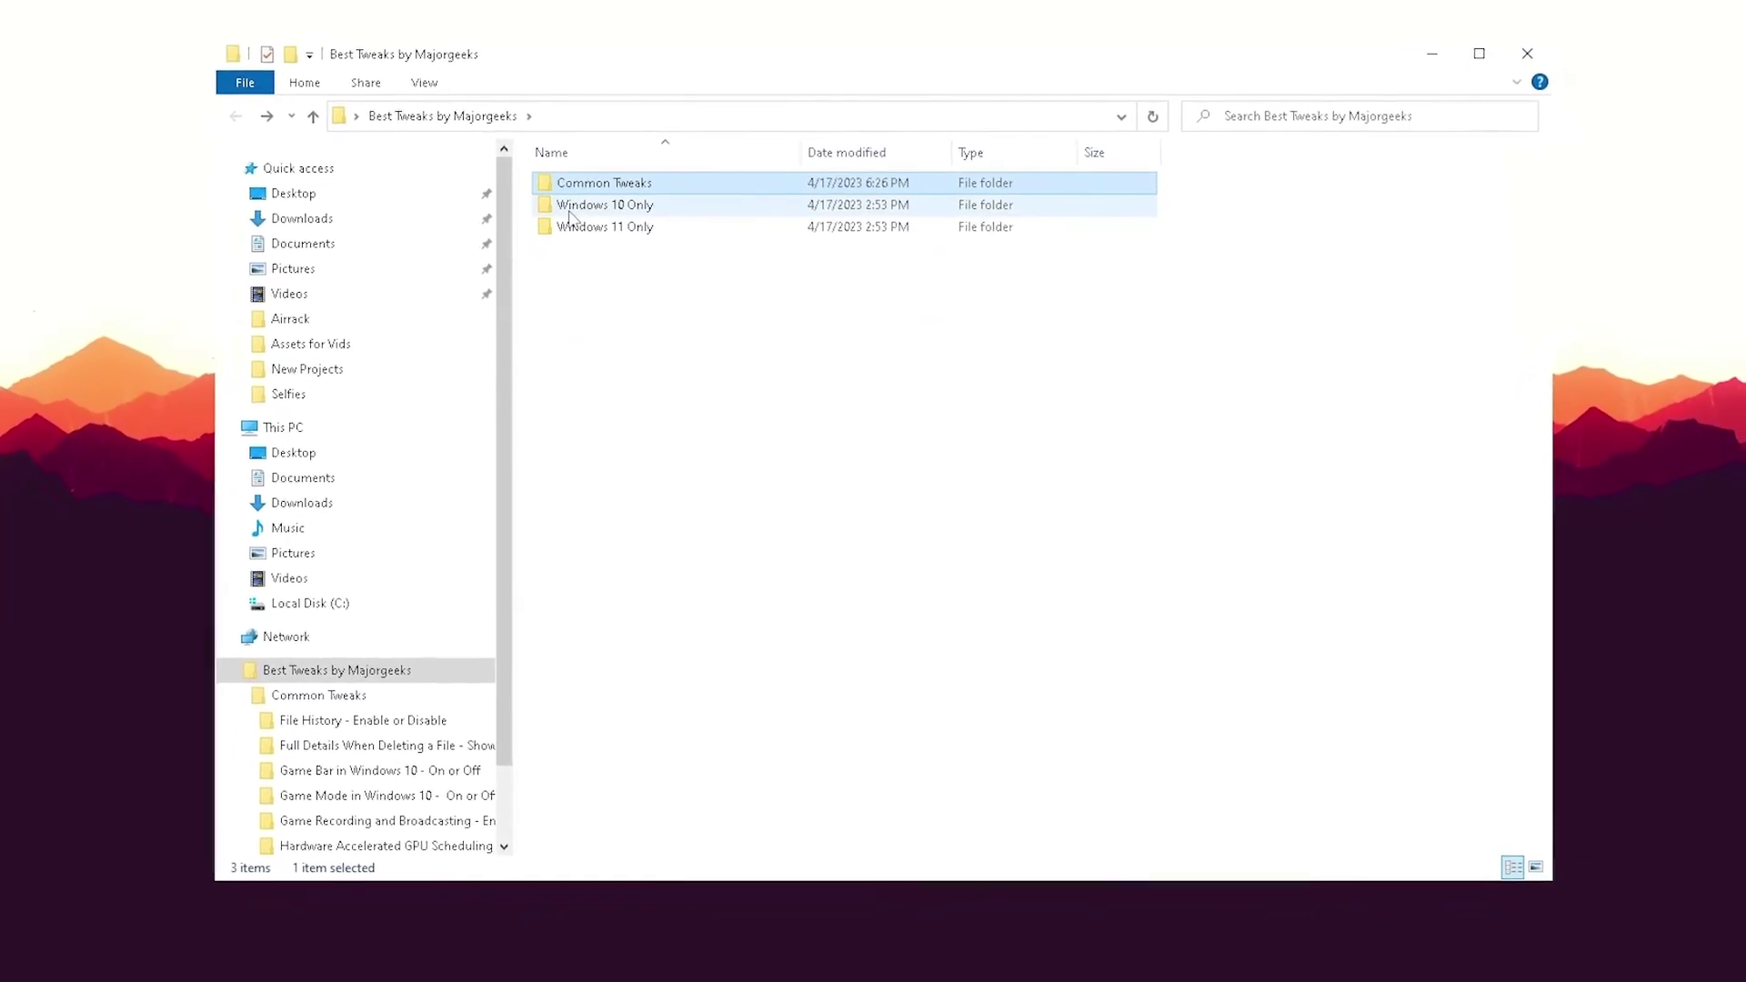
double_click(557, 209)
left_click_drag(830, 498, 505, 178)
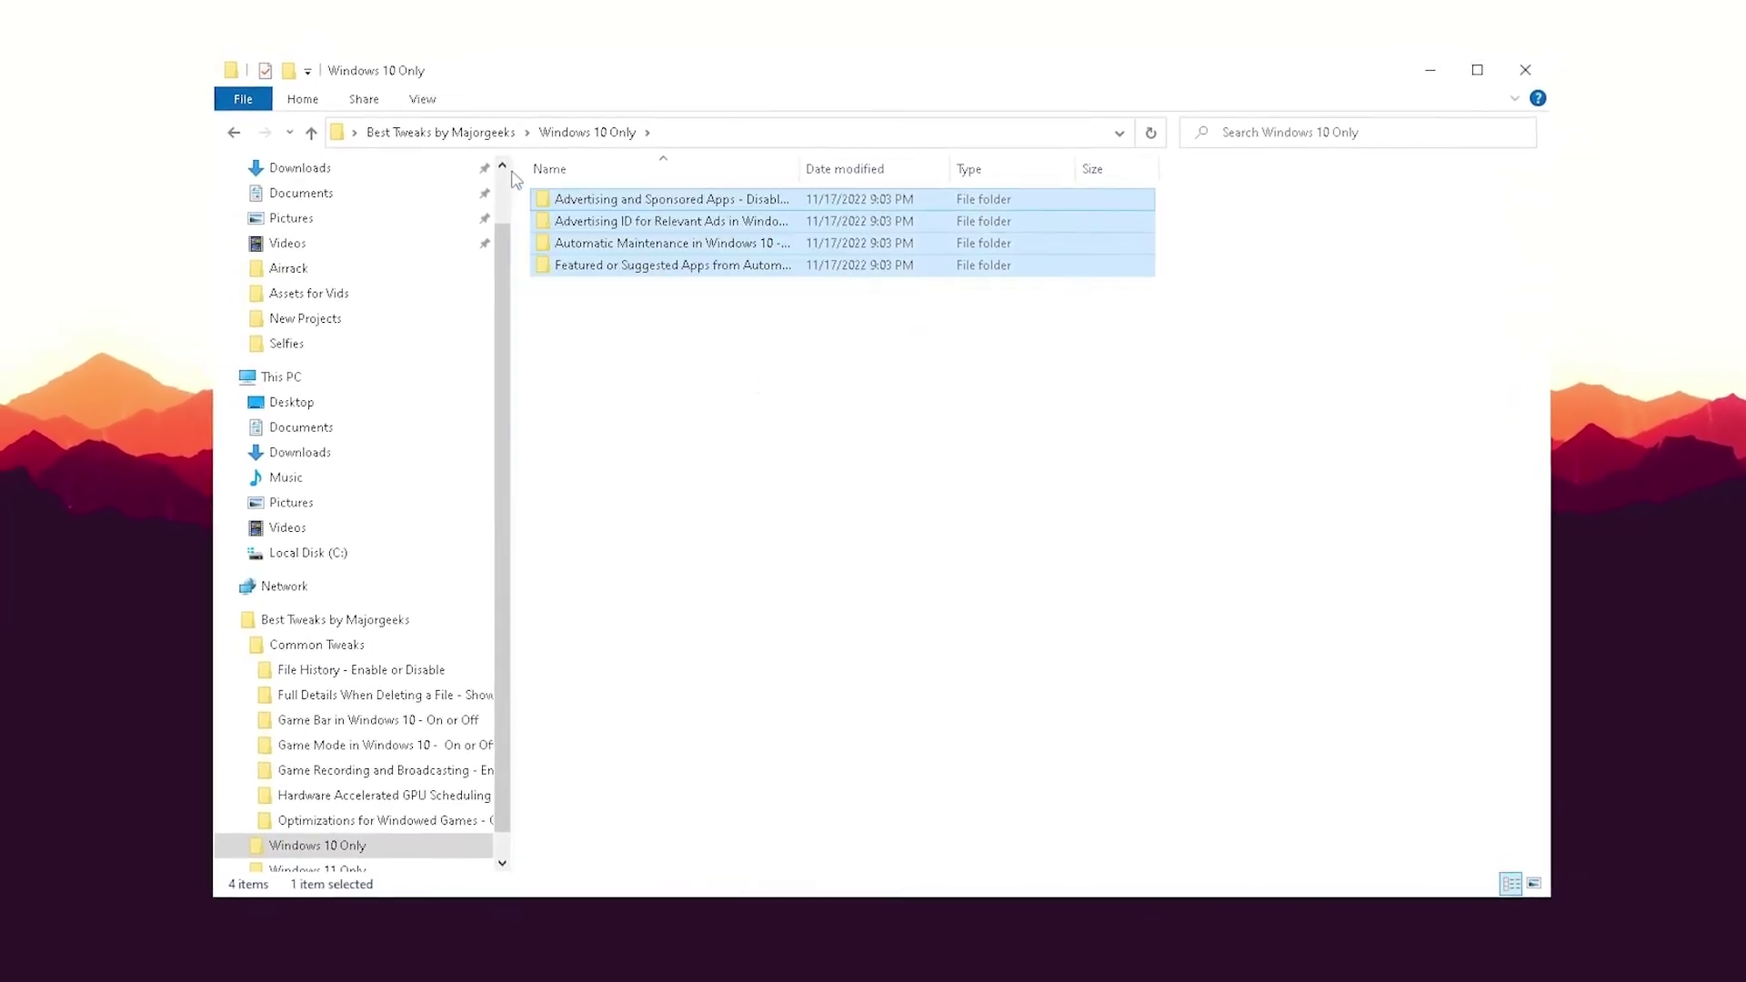
double_click(665, 195)
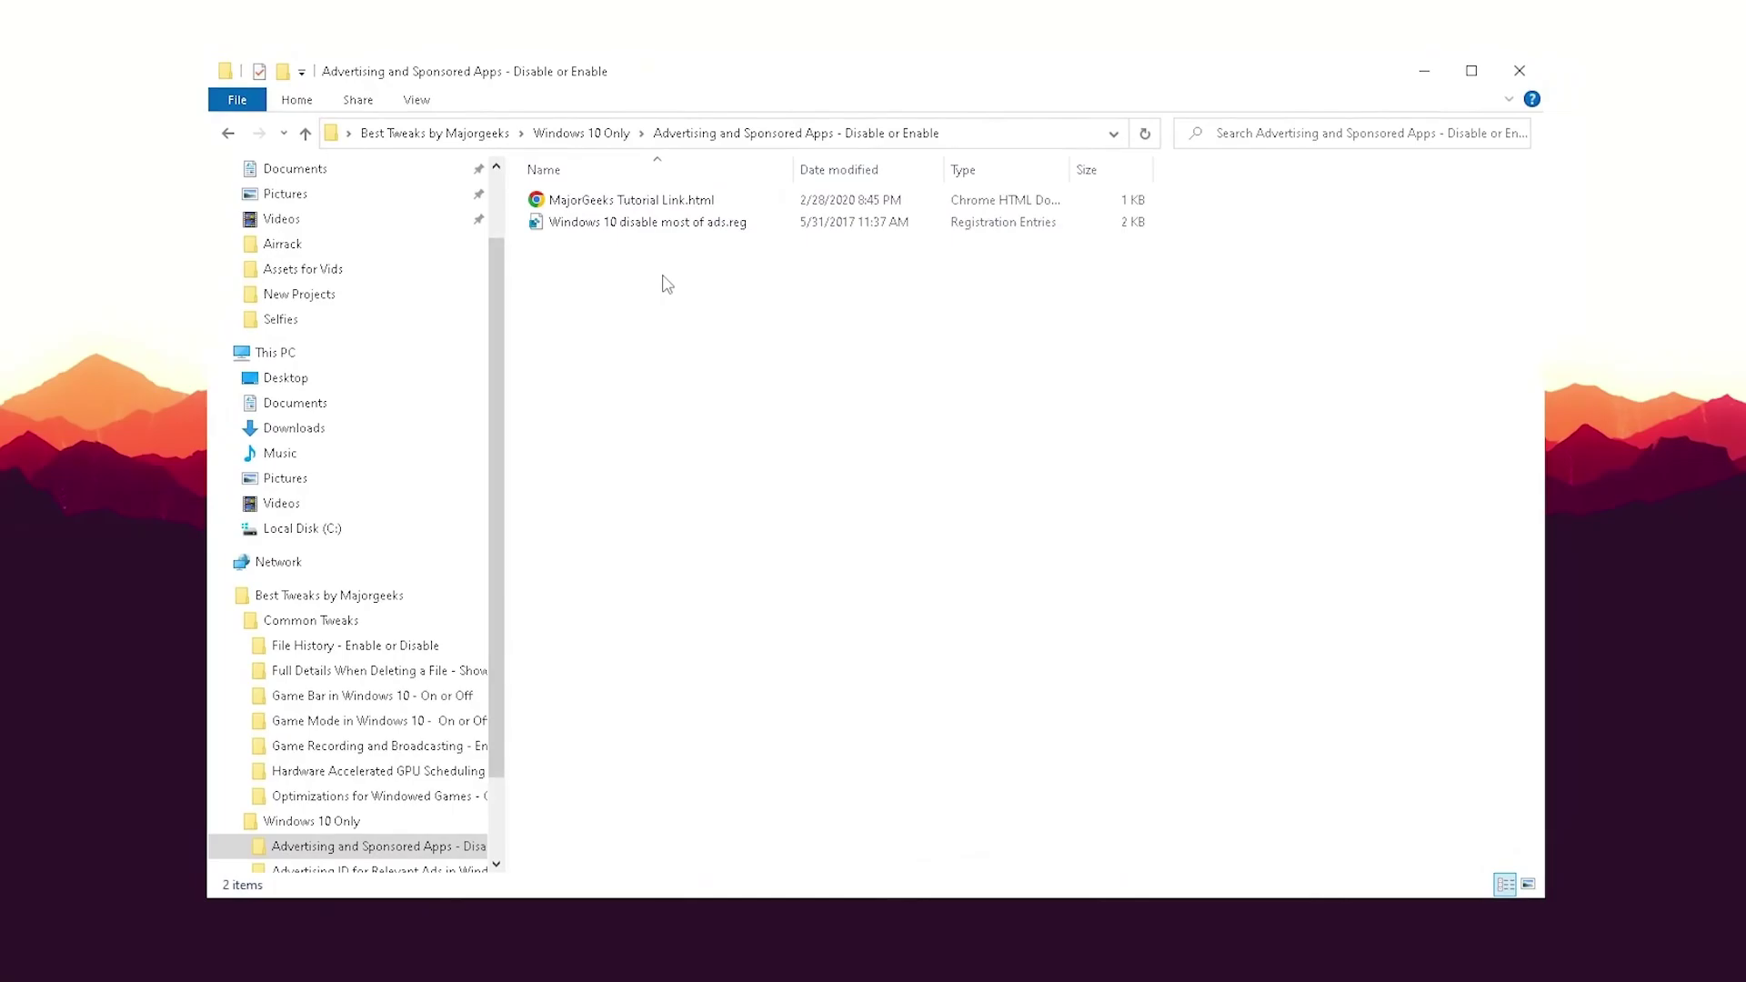
Browse the Advertising ID folder, then select the Disable Automatic Maintenance registry file
key("super")
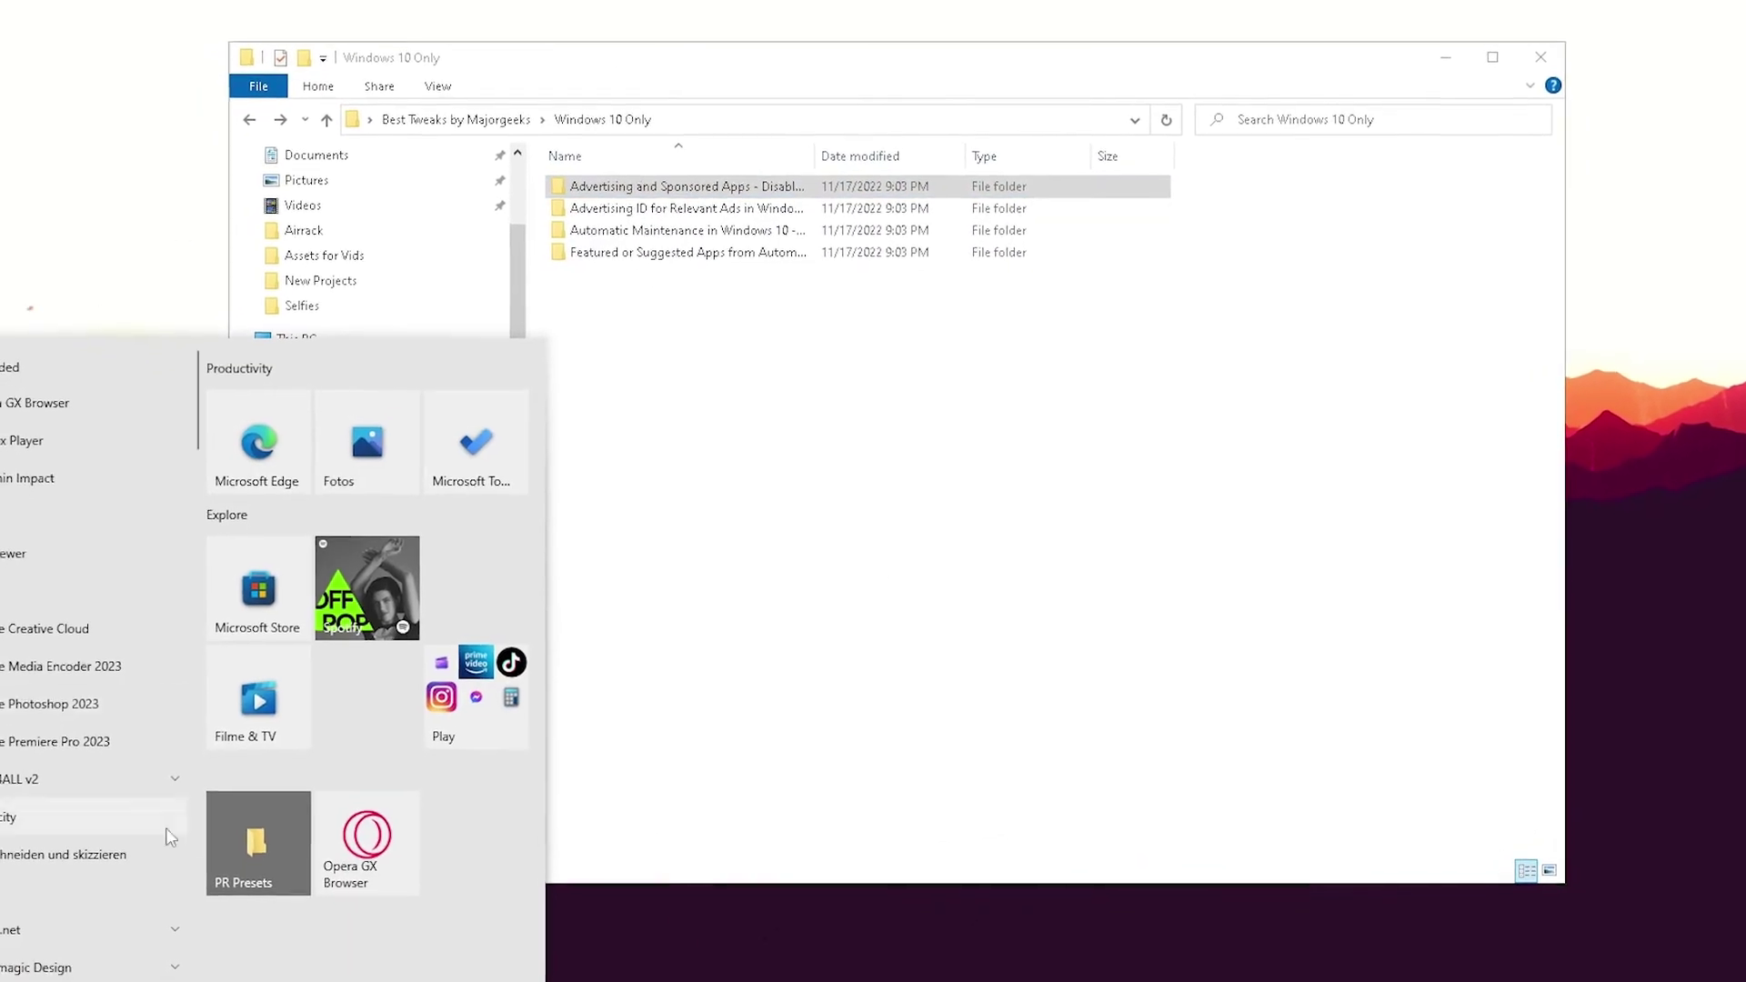
left_click(754, 459)
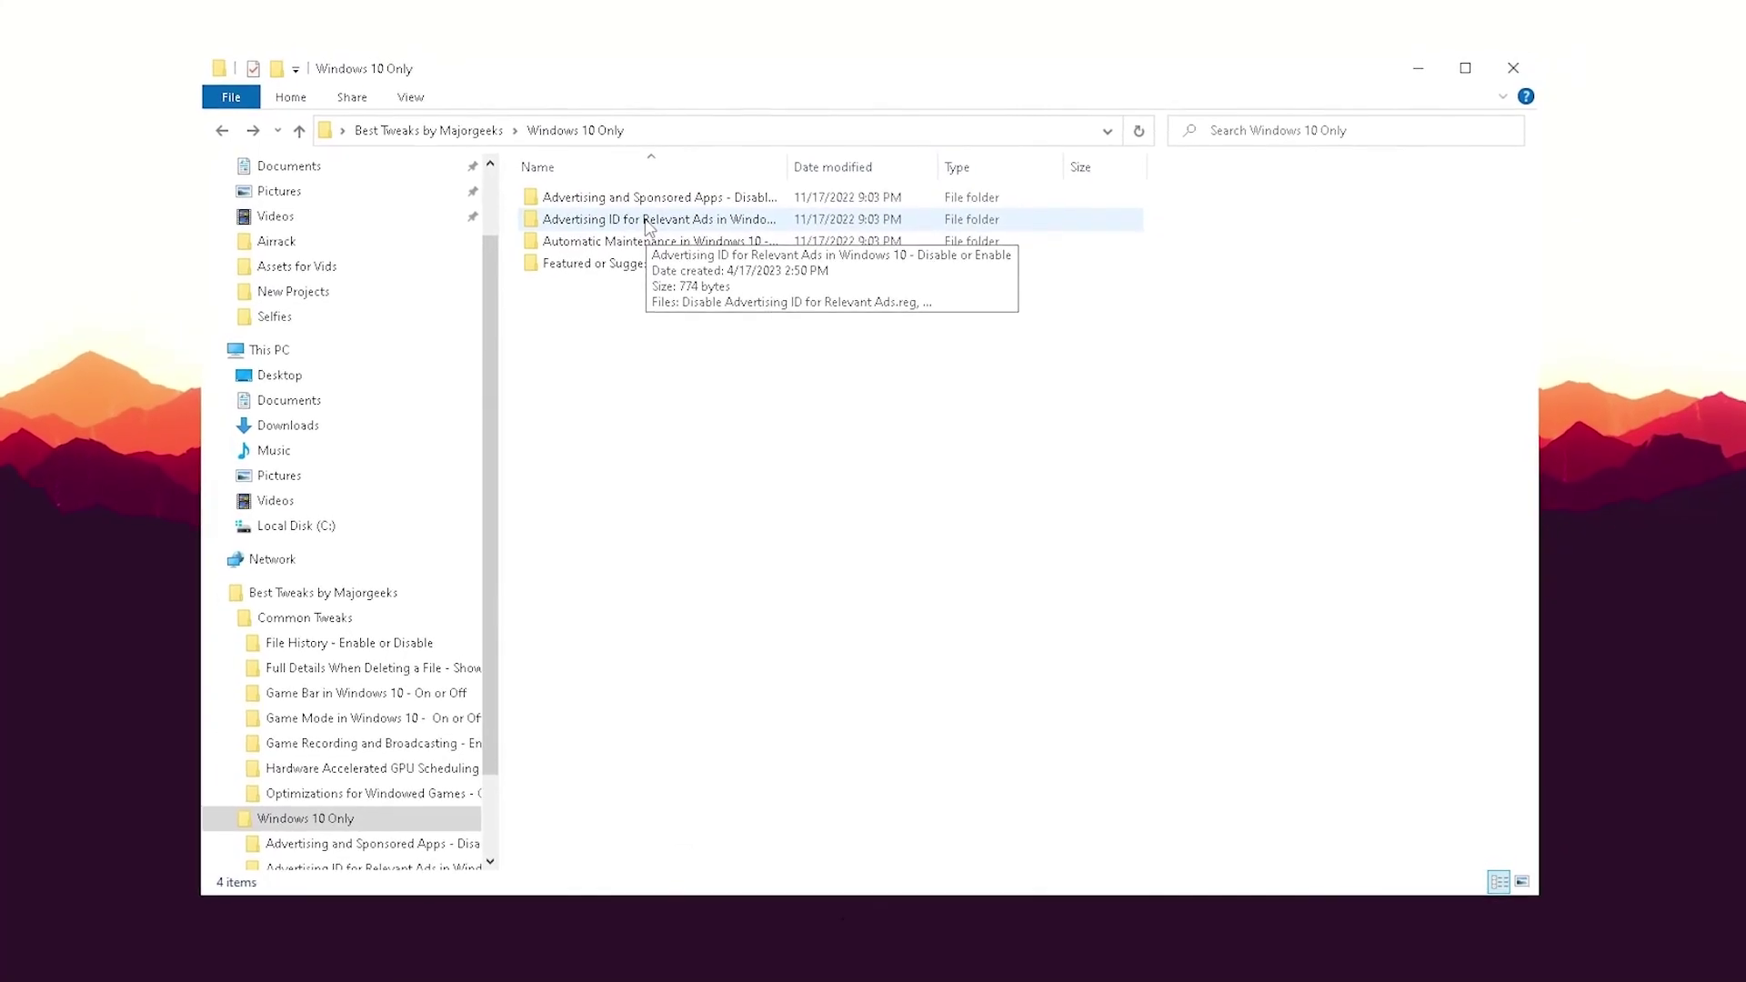
double_click(664, 221)
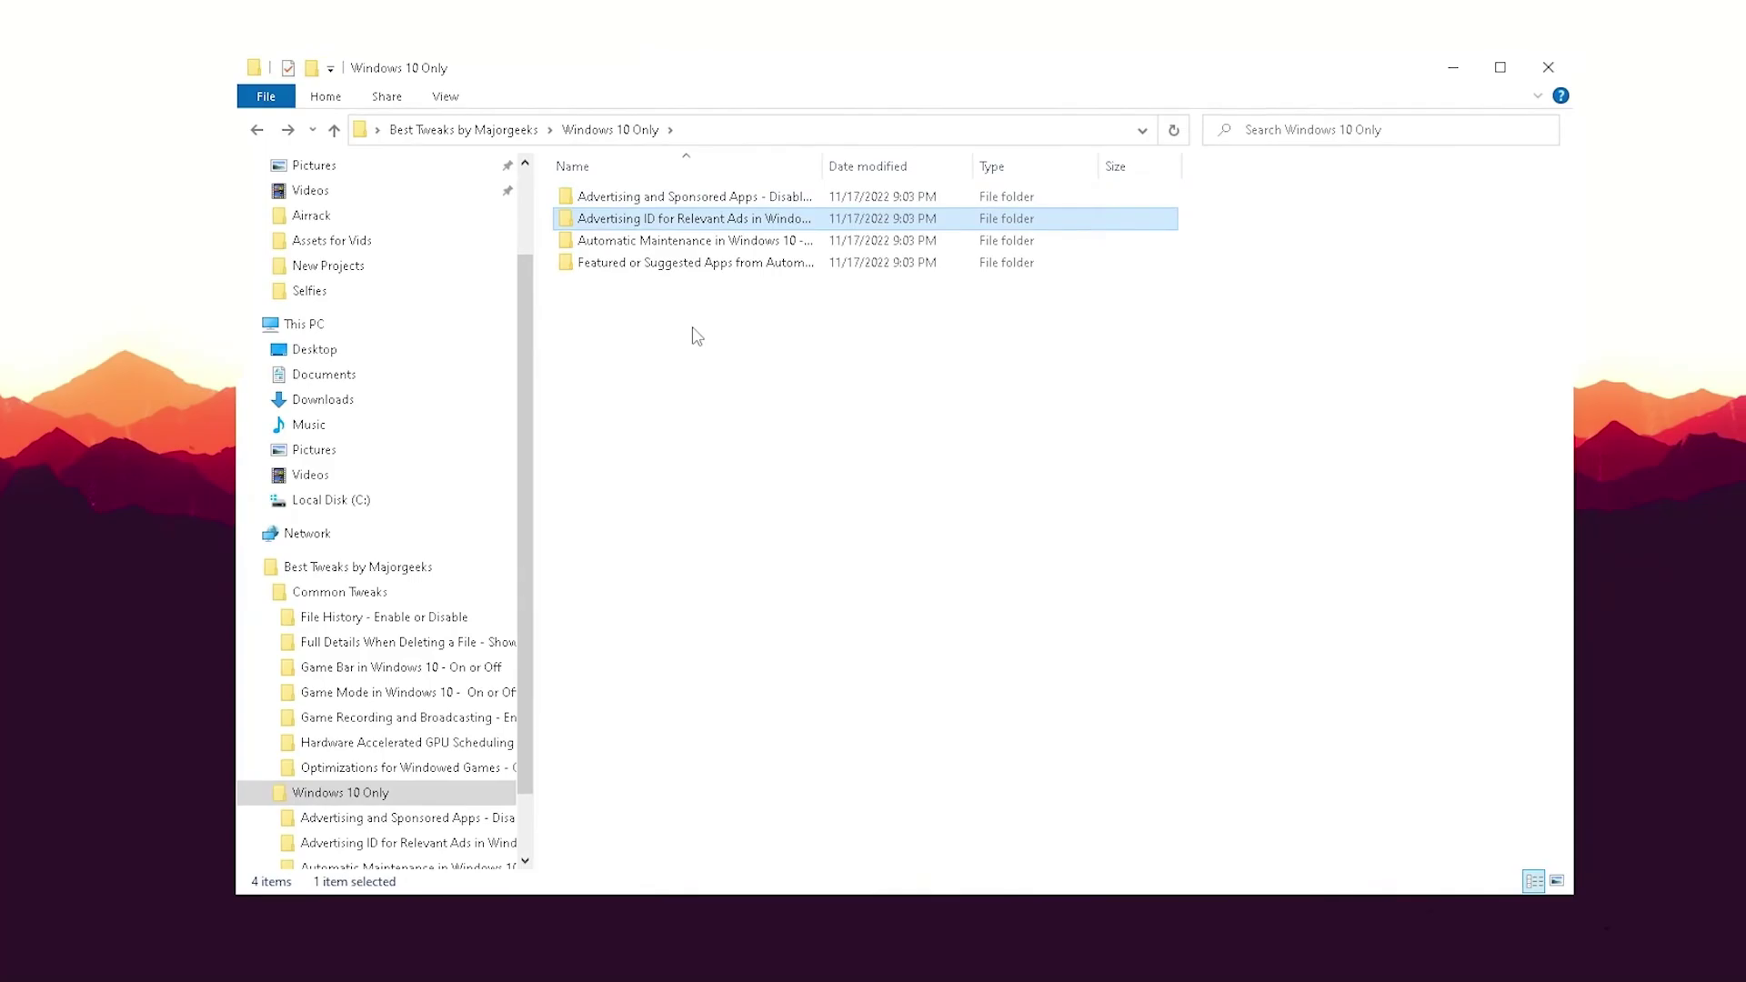
left_click(650, 241)
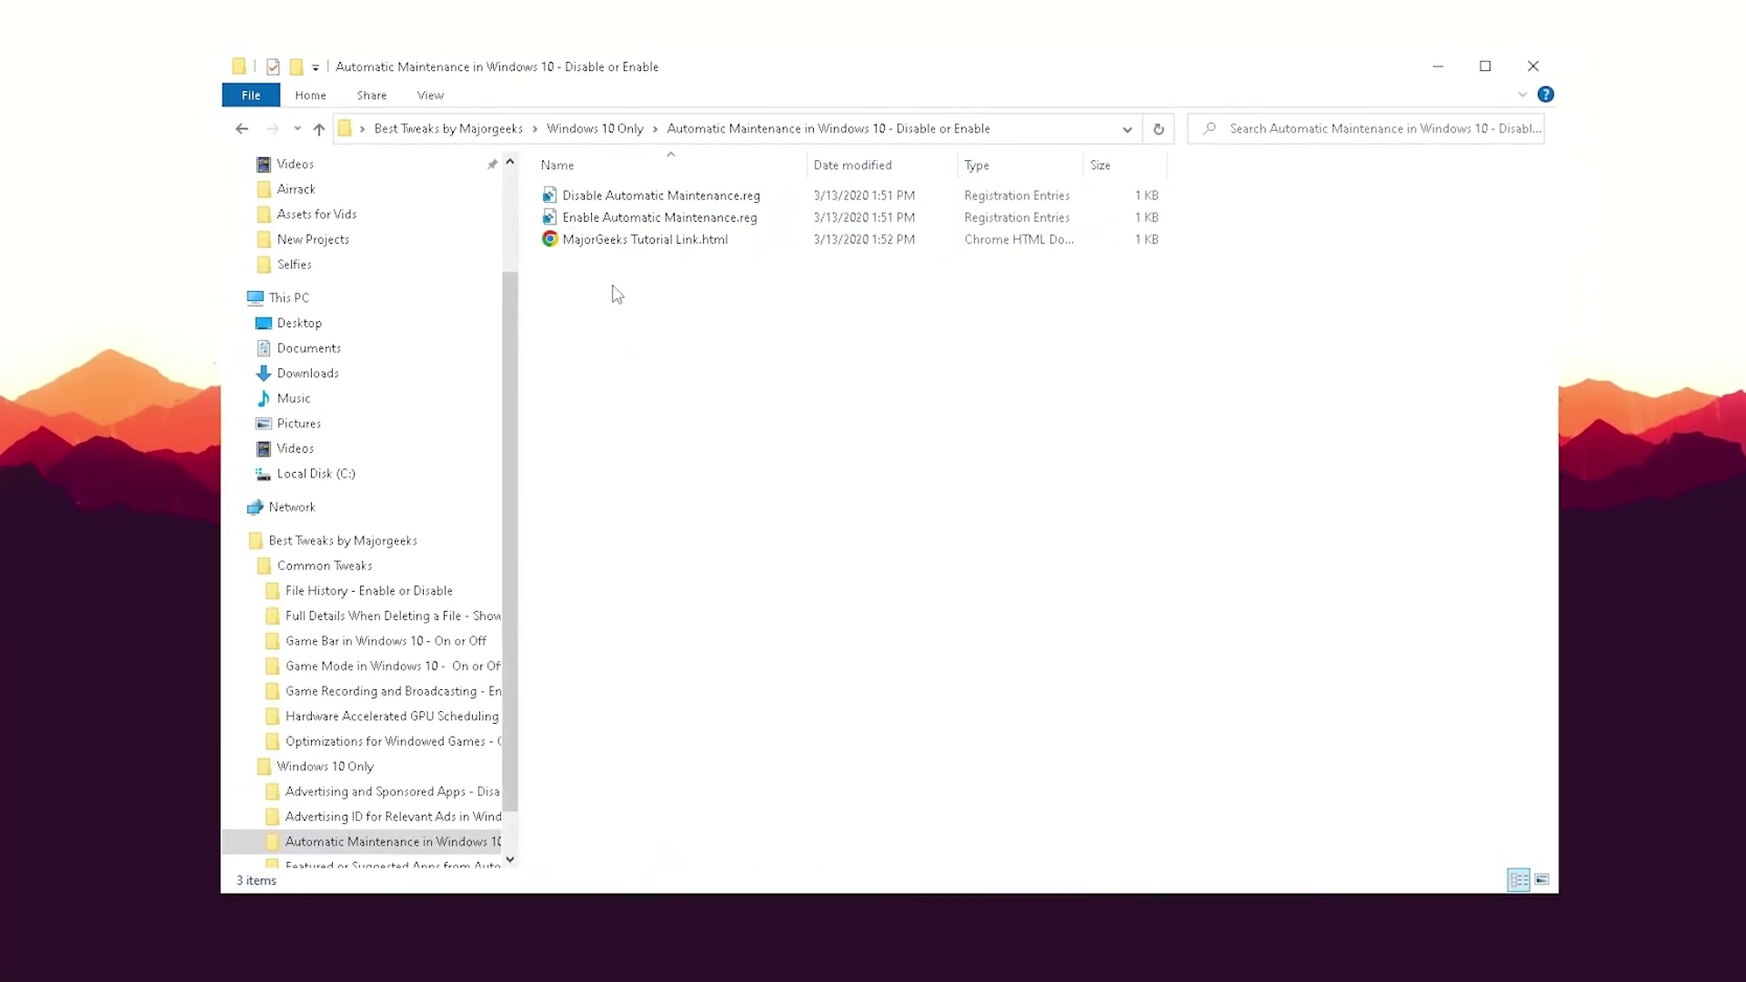
key("Tab")
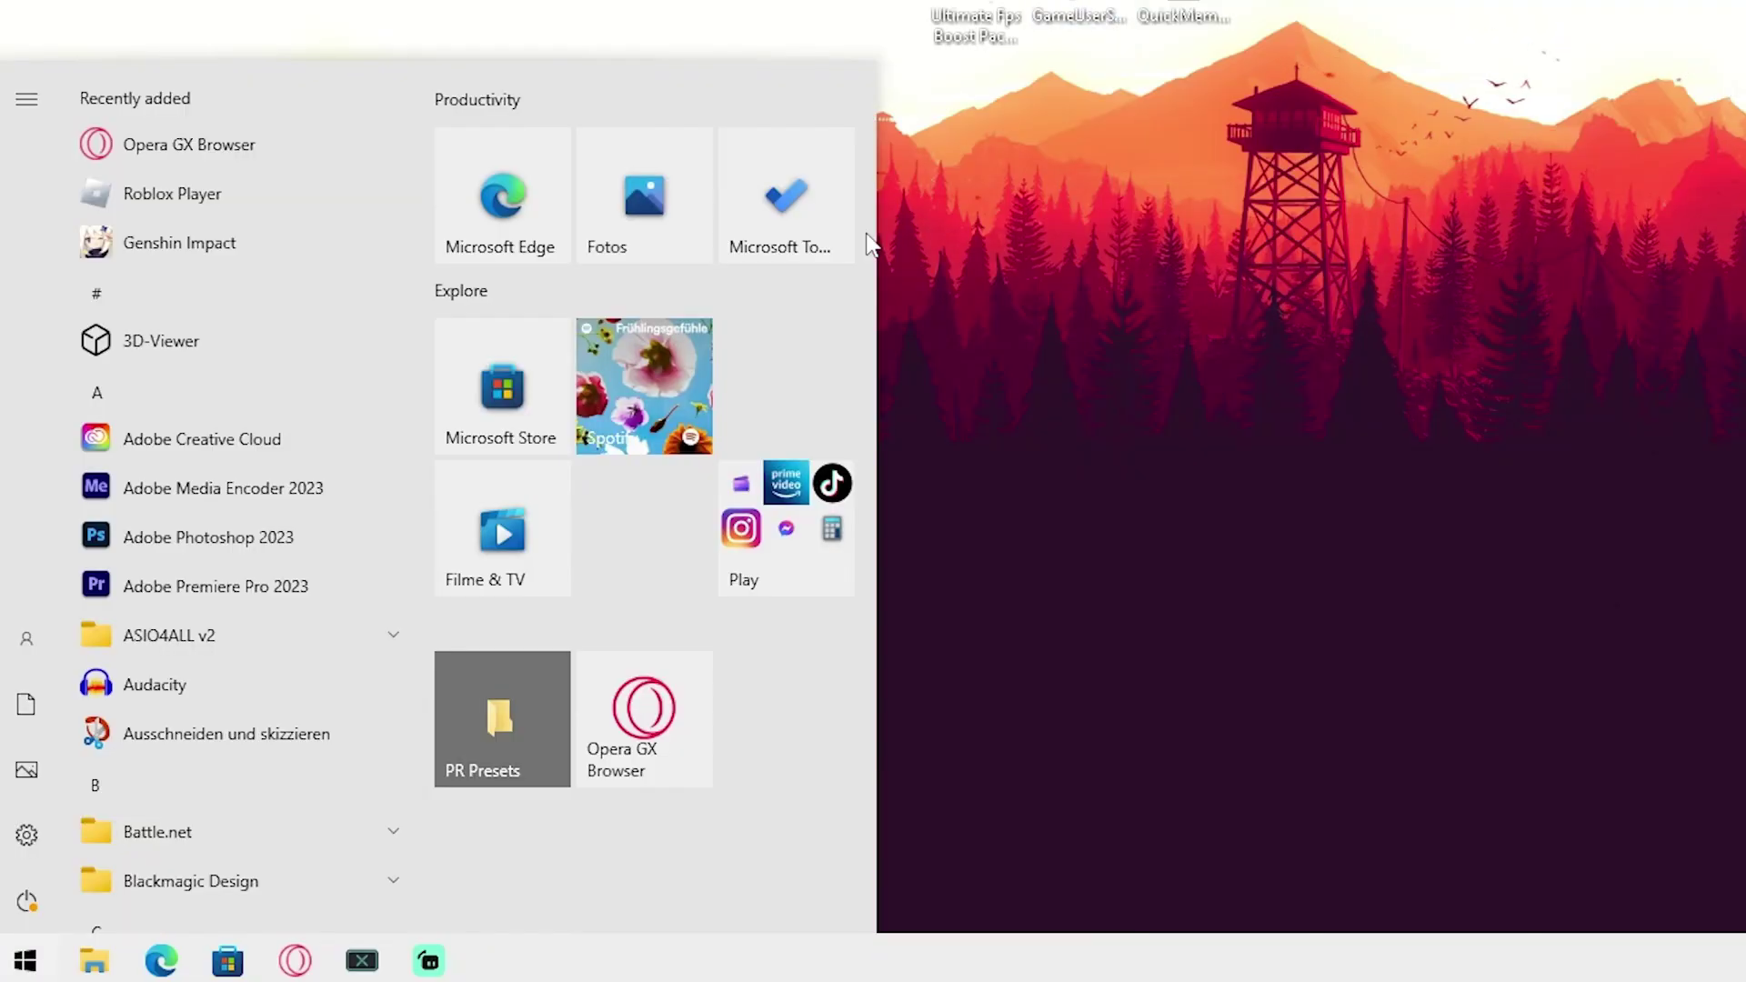
Navigate from %temp% to Local\FortniteGame\Saved\Config\WindowsClient
type("%temp%")
key("Return")
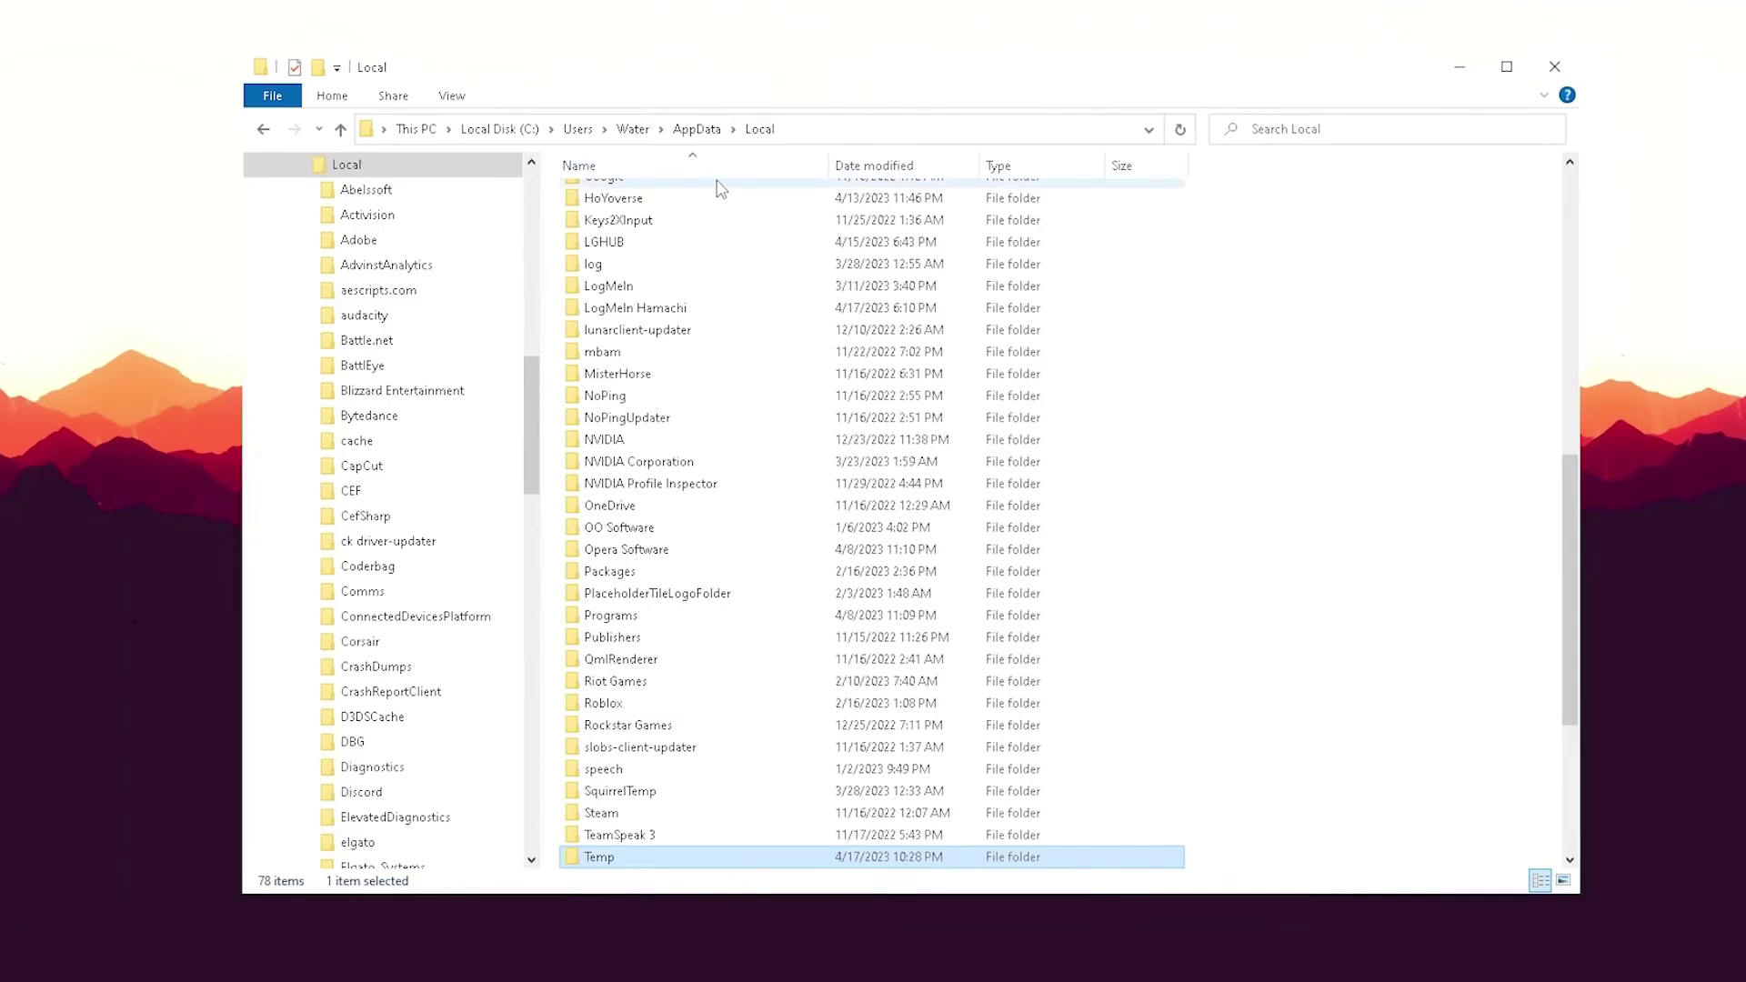
scroll(637, 454, "up", 1)
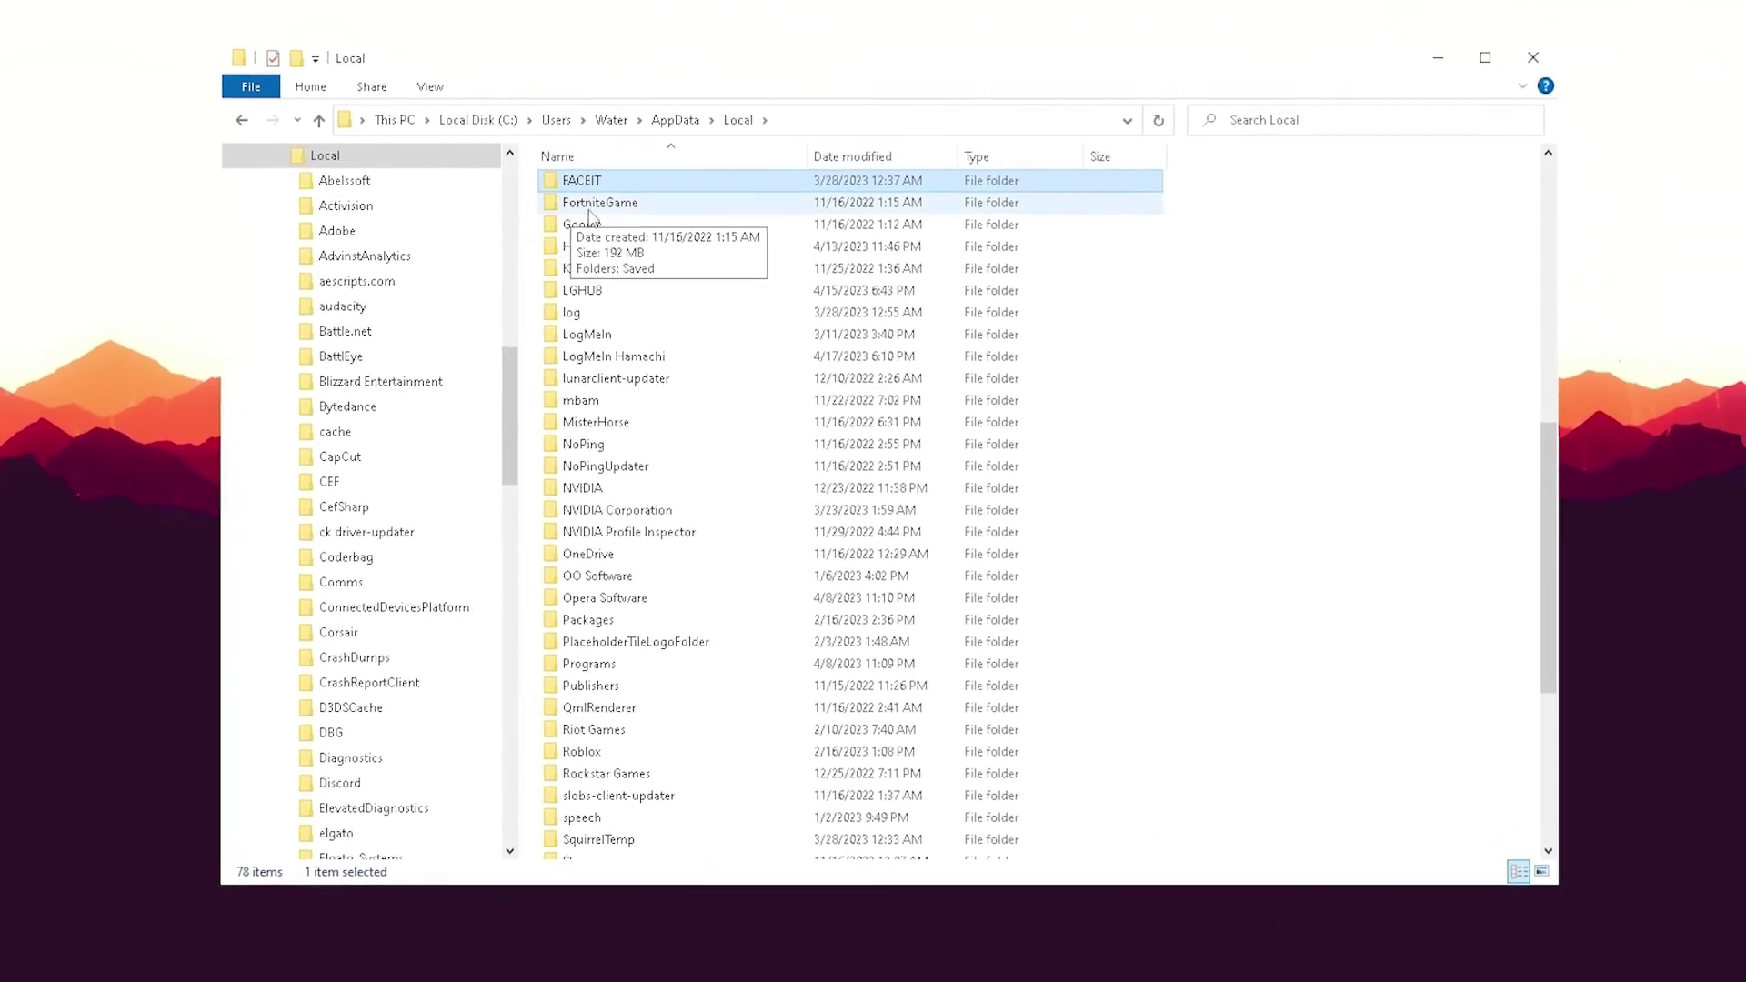
left_click(589, 198)
double_click(586, 198)
double_click(571, 186)
double_click(569, 235)
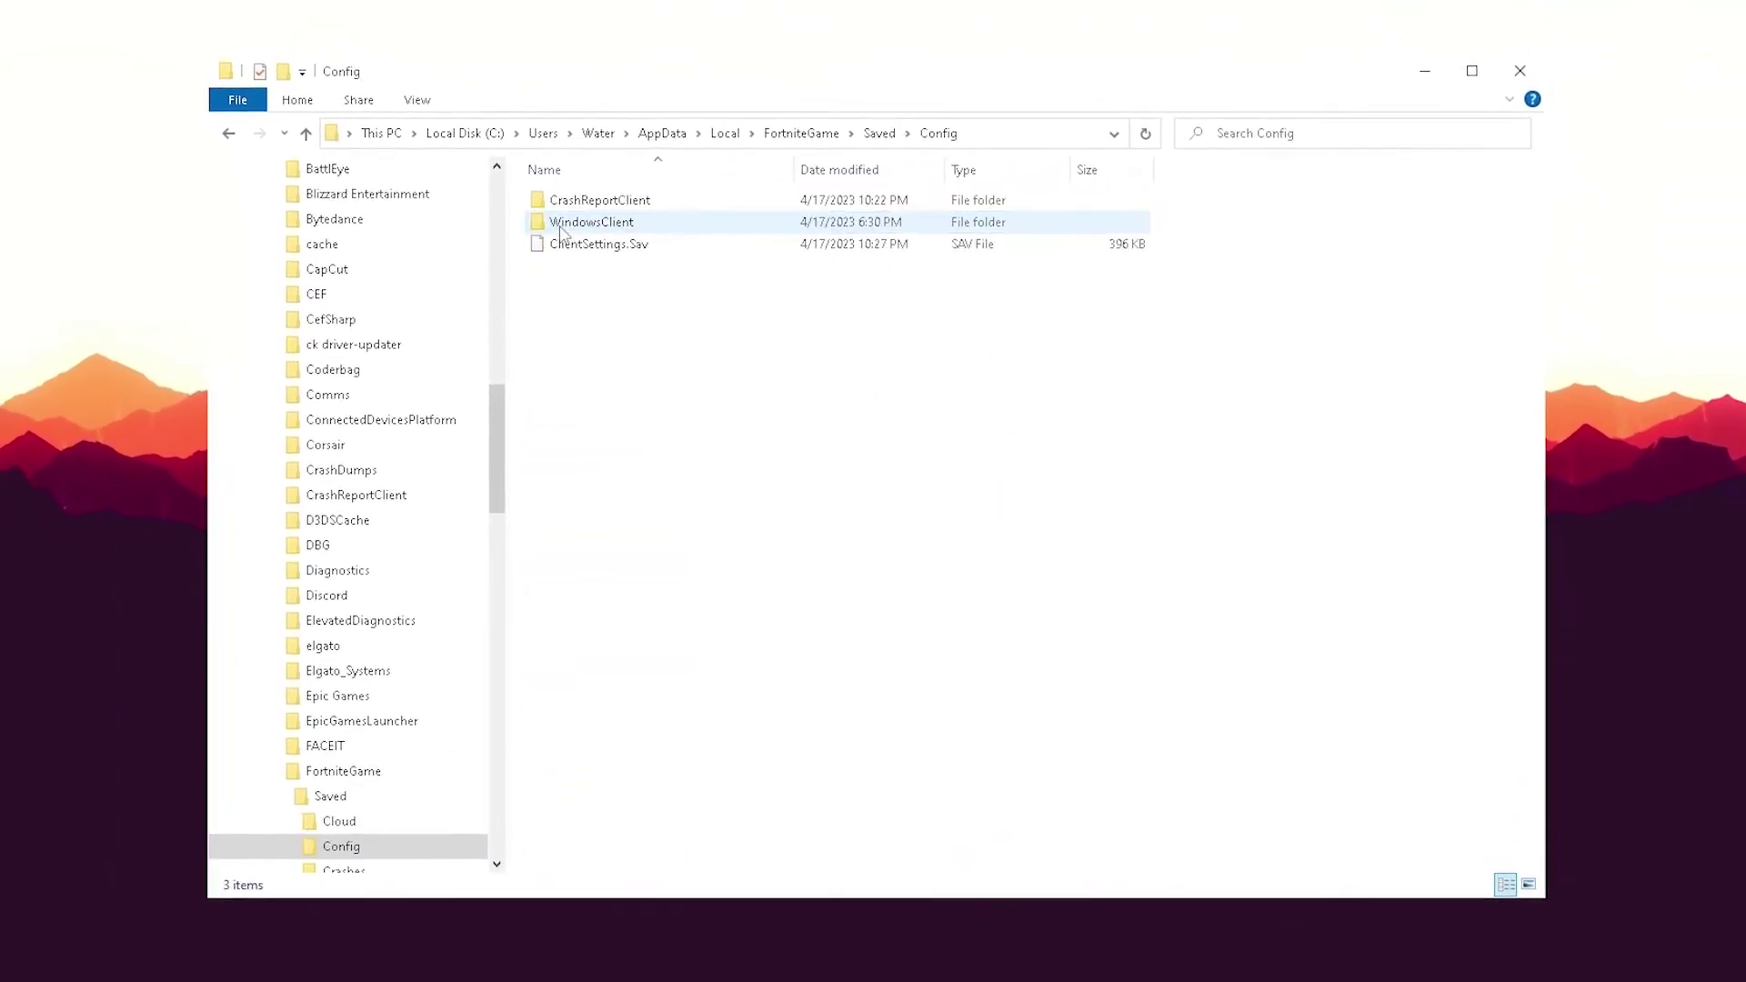
double_click(595, 220)
Replace the old GameUserSettings.ini in WindowsClient with the new copy
key("ctrl+a")
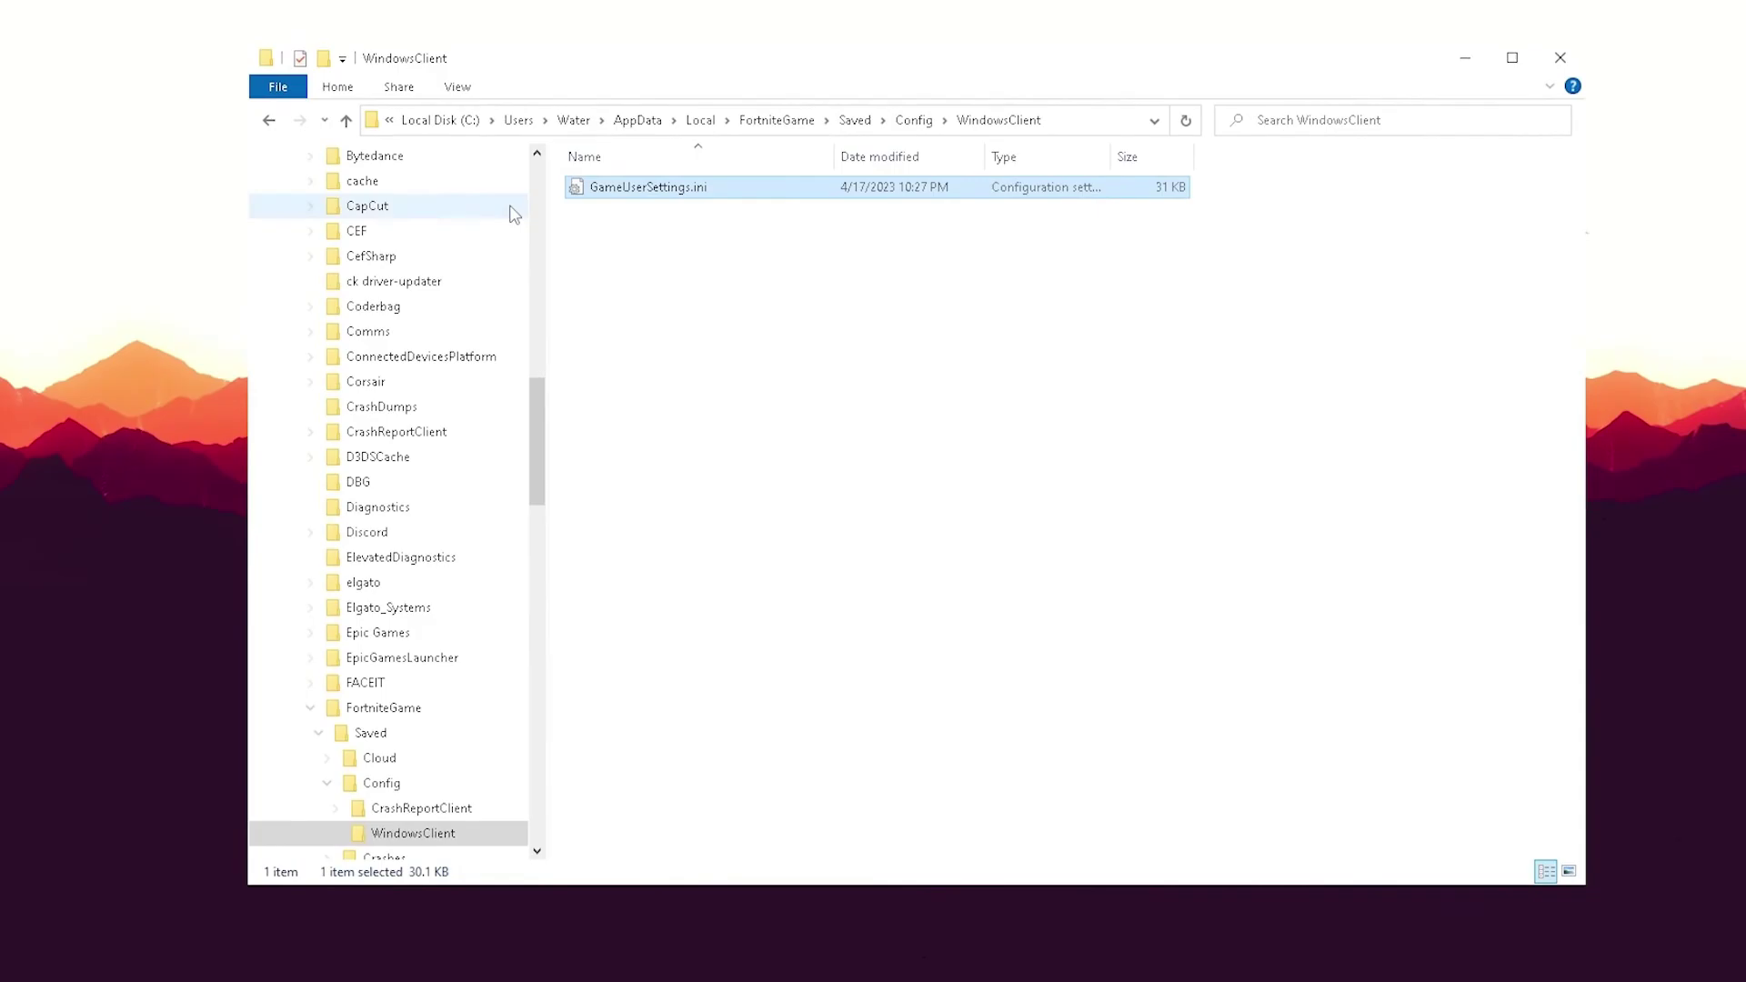
key("Delete")
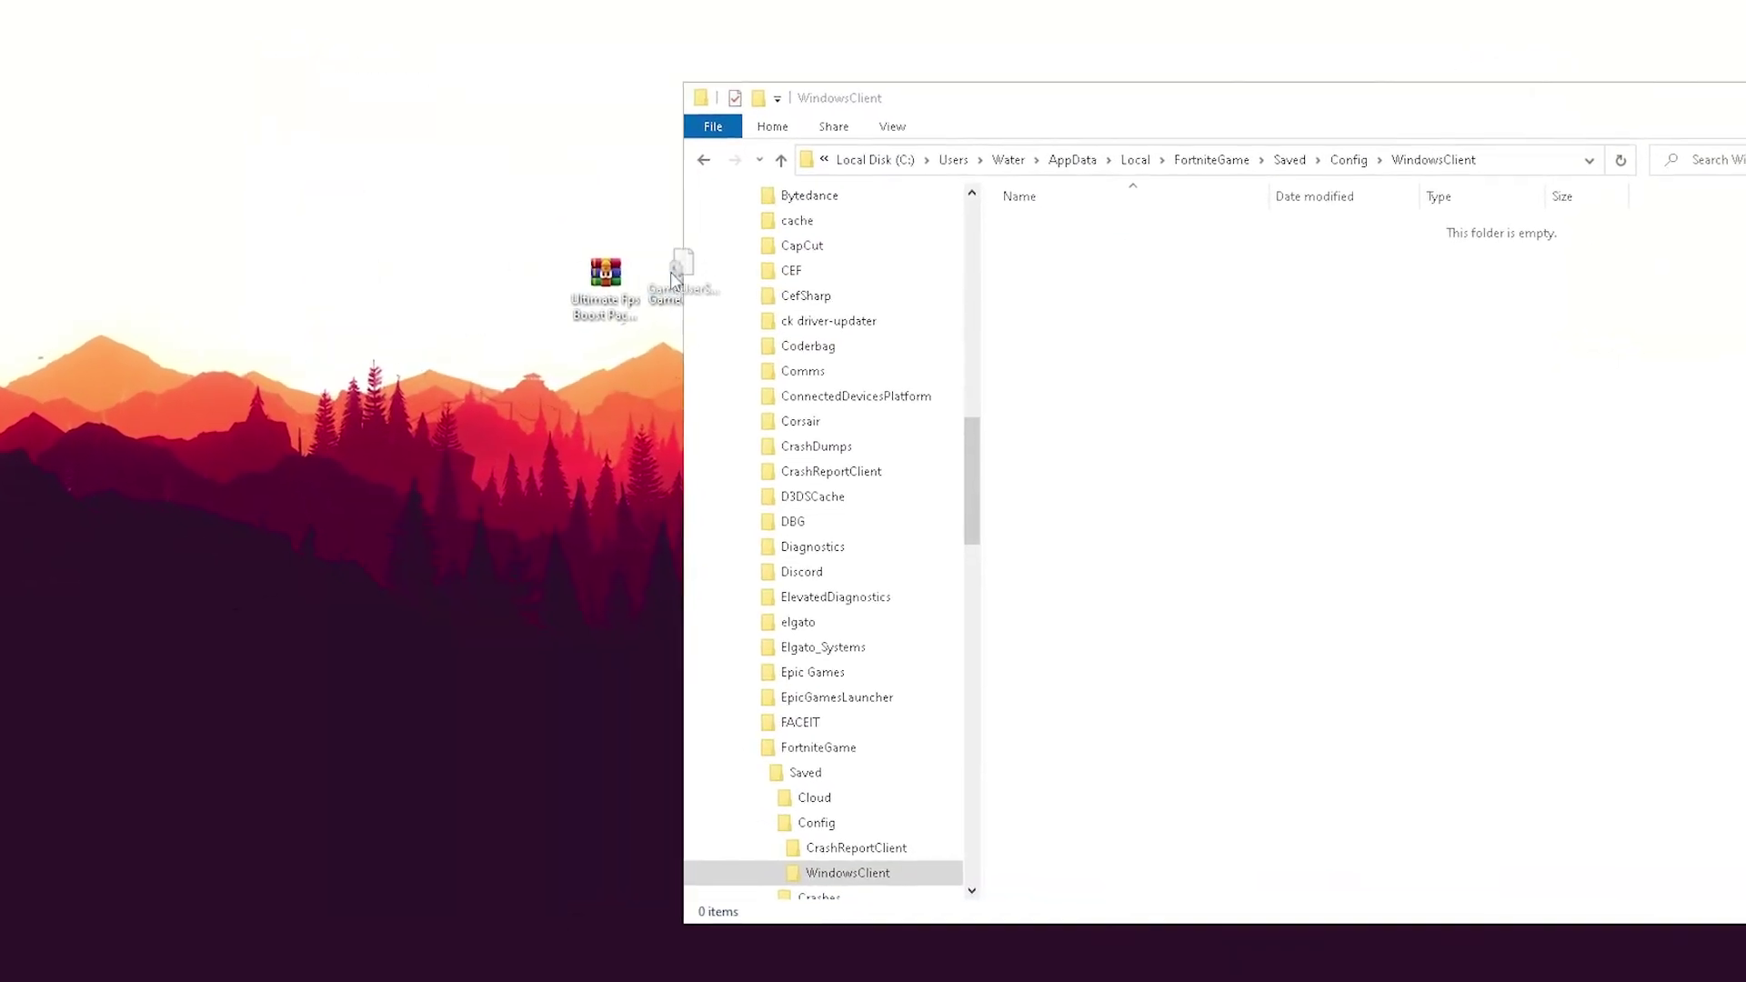
key("ctrl+z")
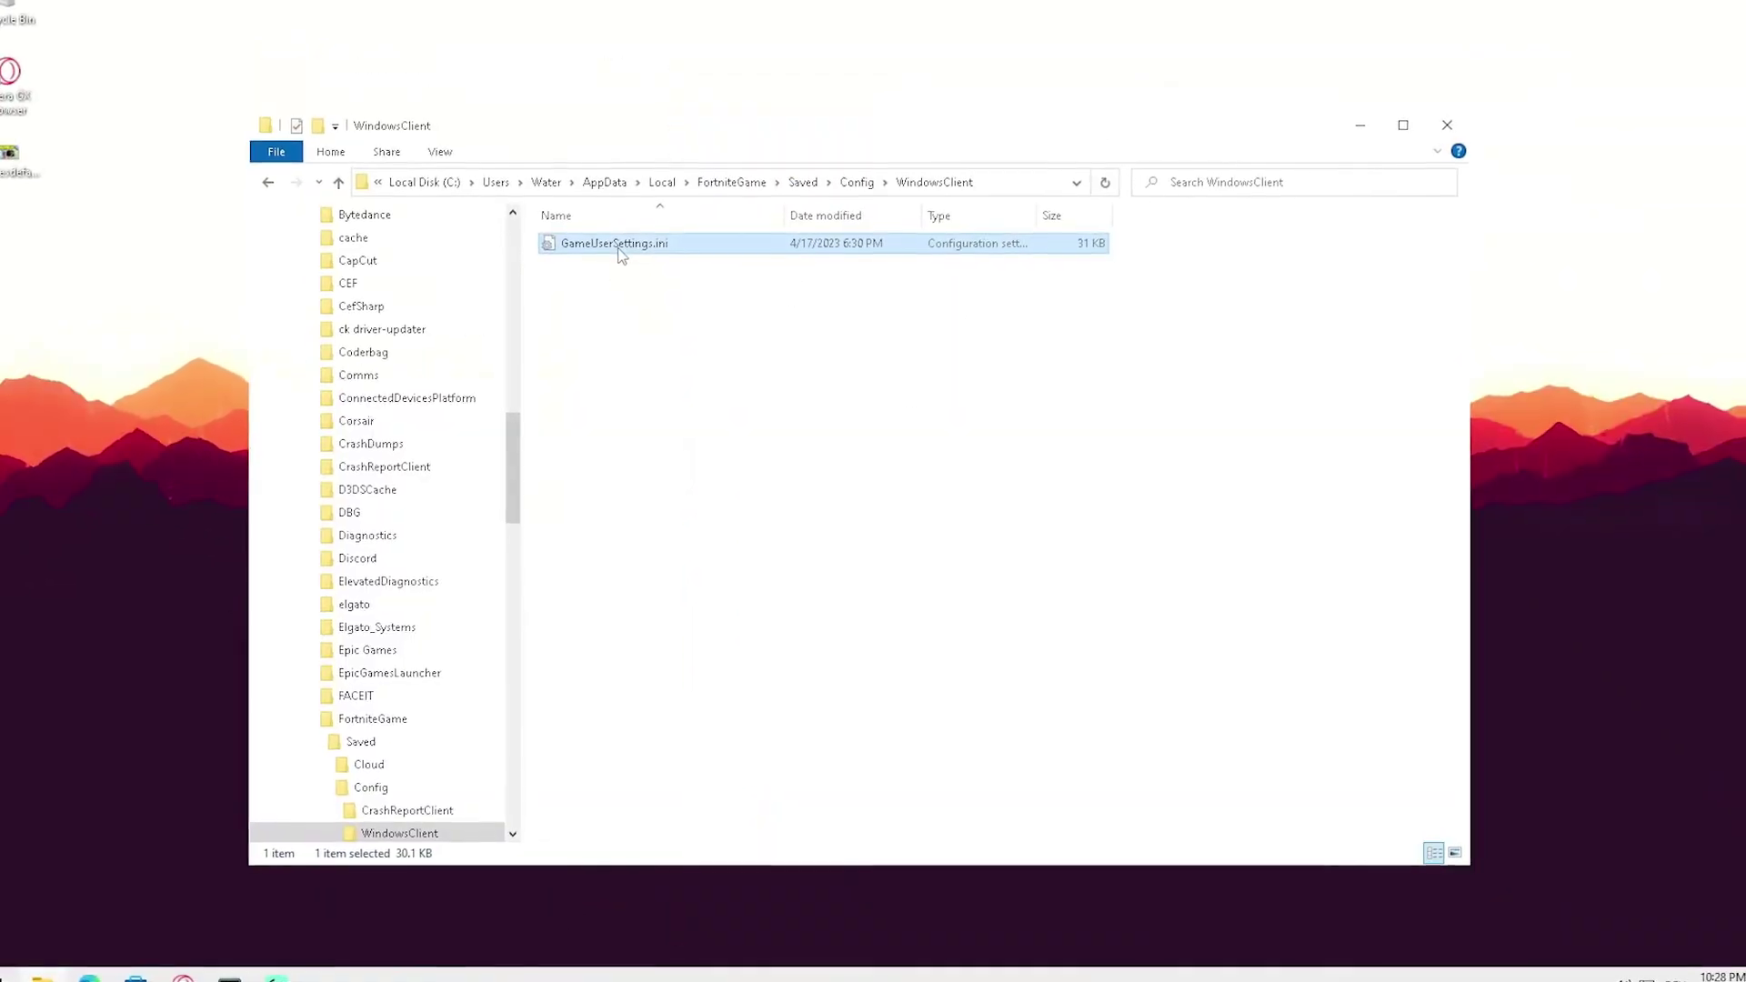
Review GameUserSettings.ini's 1720 by 1080 resolution lines in Notepad, then show the desktop
double_click(1073, 239)
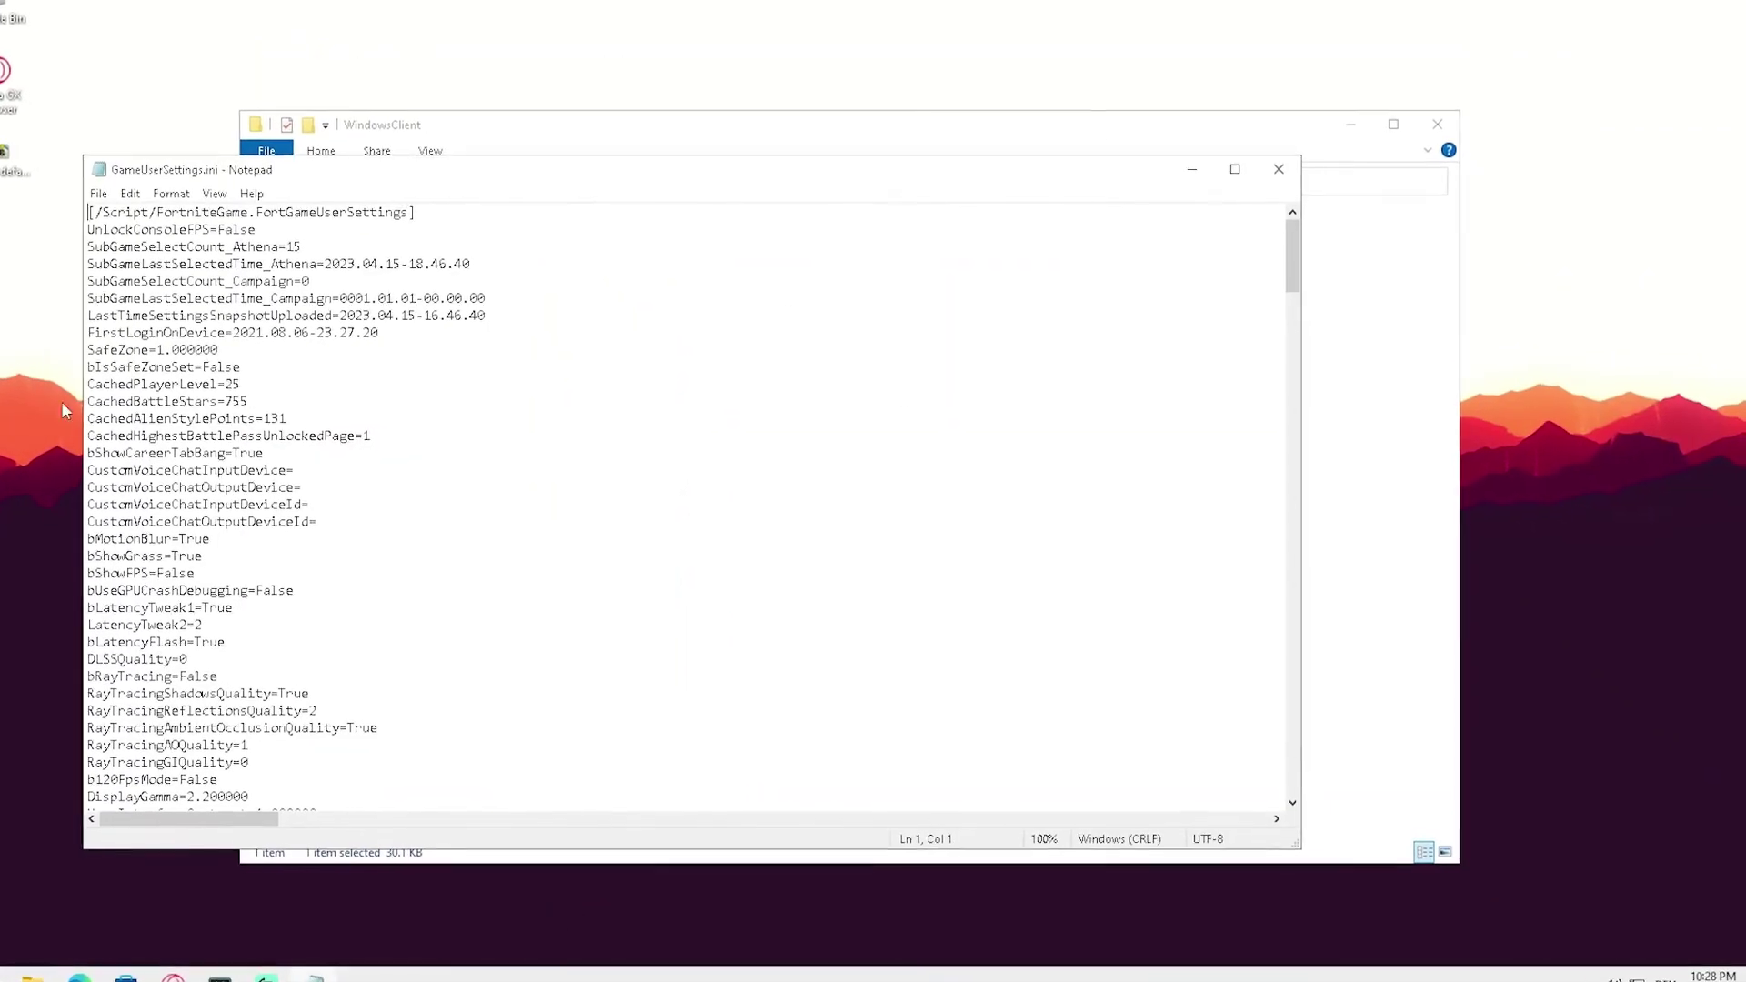
scroll(500, 456, "down", 7)
scroll(436, 393, "down", 20)
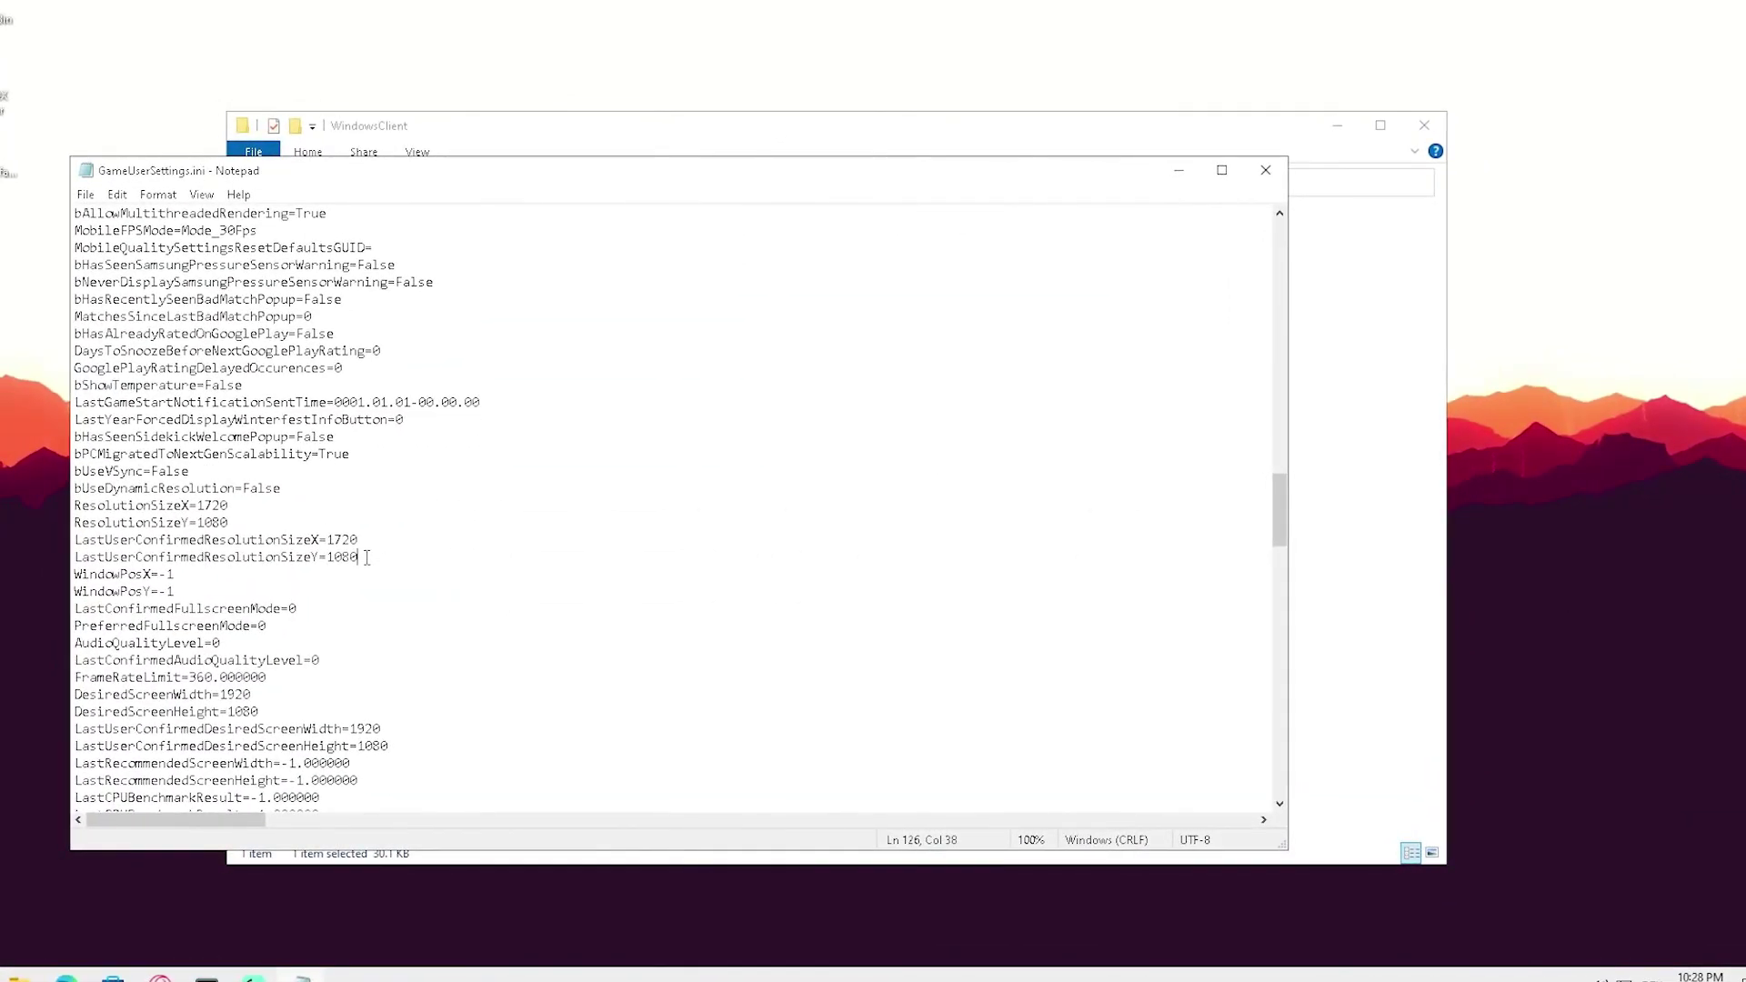
left_click_drag(367, 557, 76, 505)
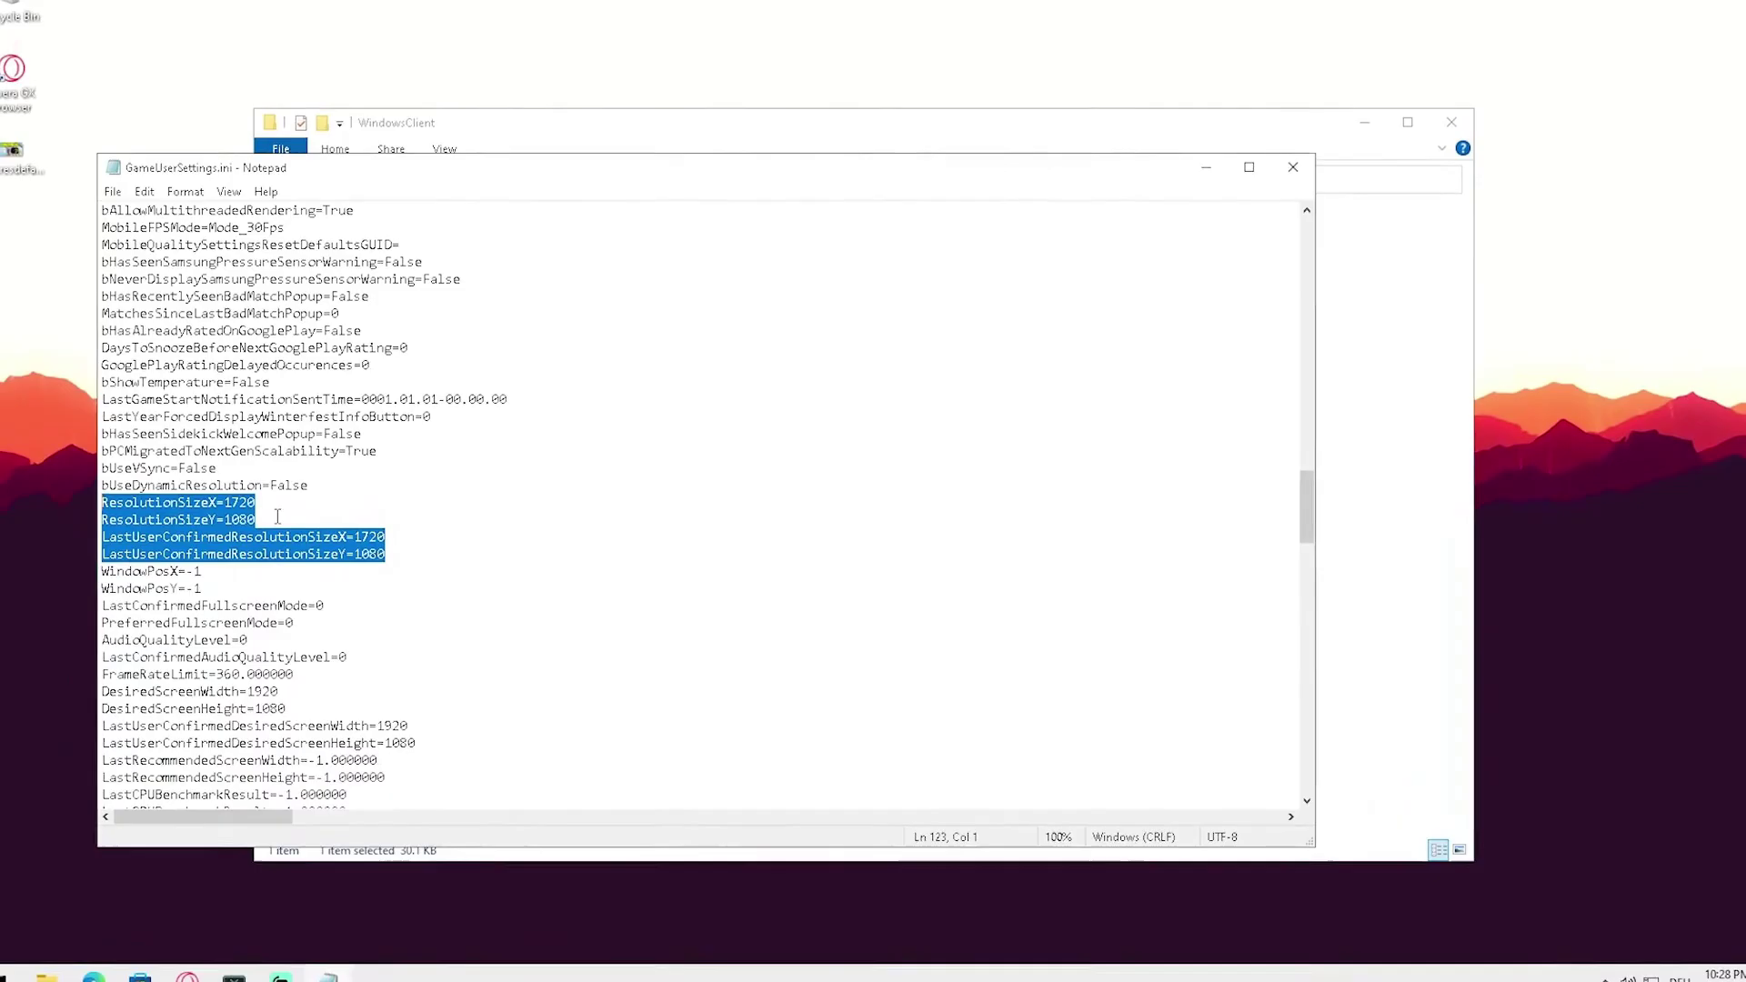
left_click(277, 517)
scroll(277, 517, "down", 1)
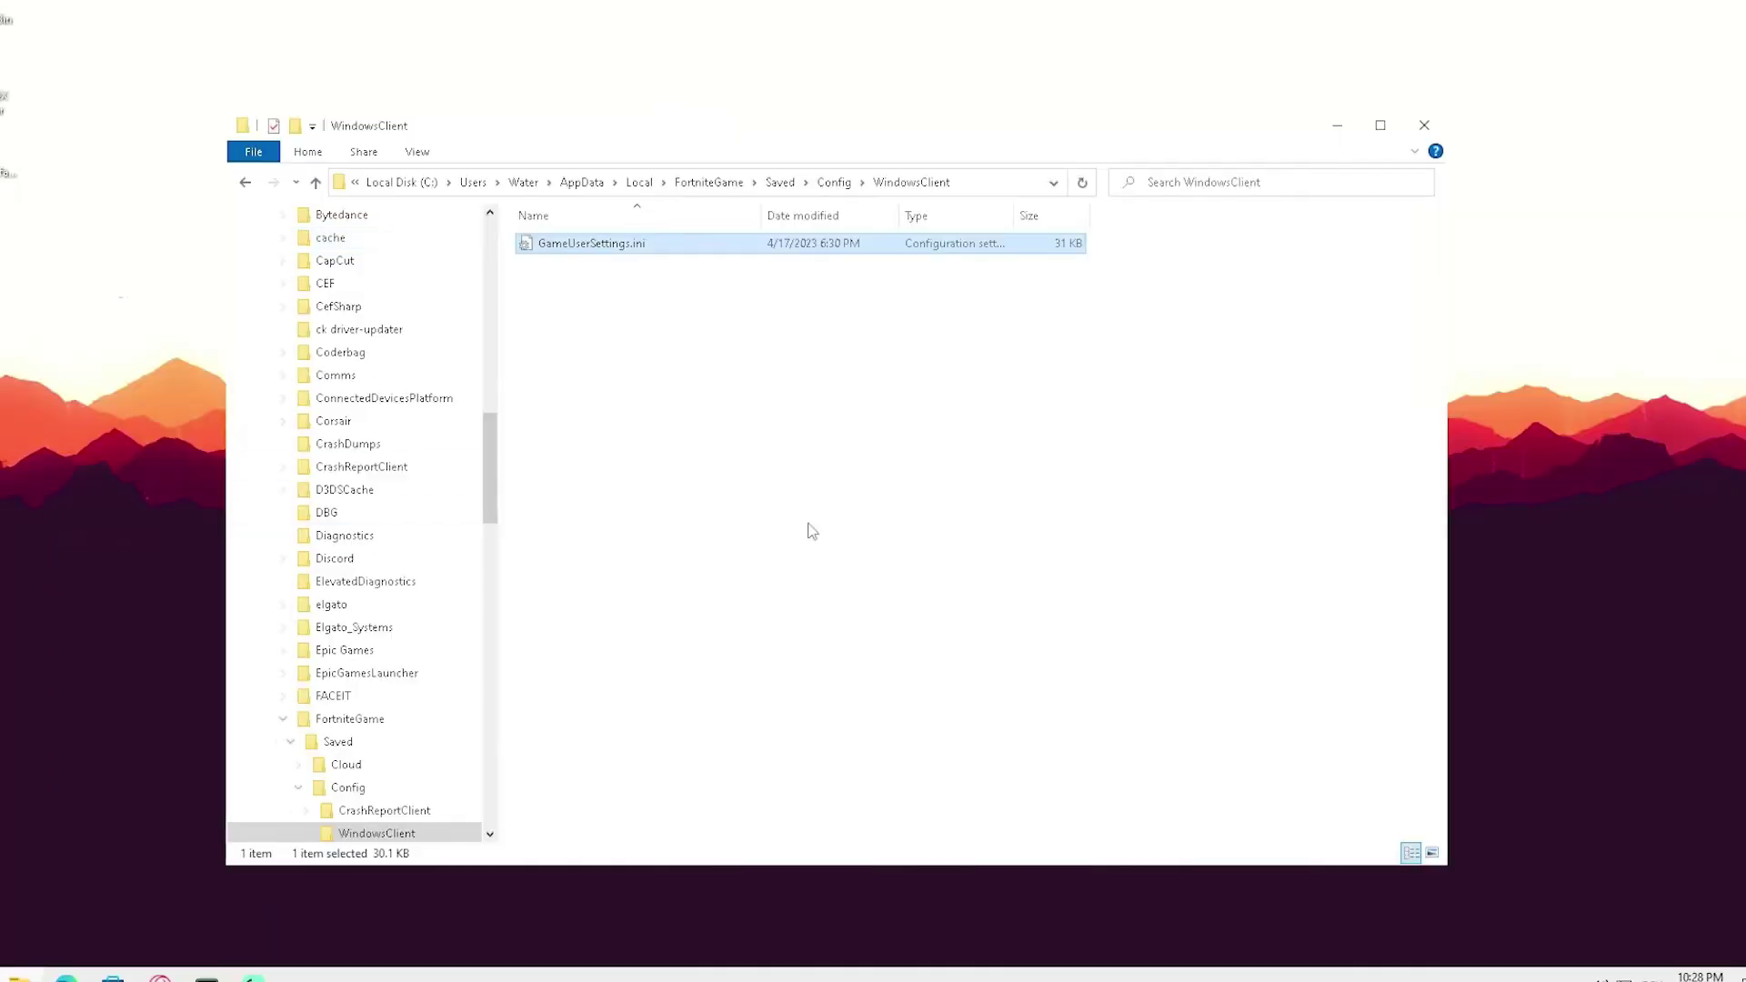
key("super+d")
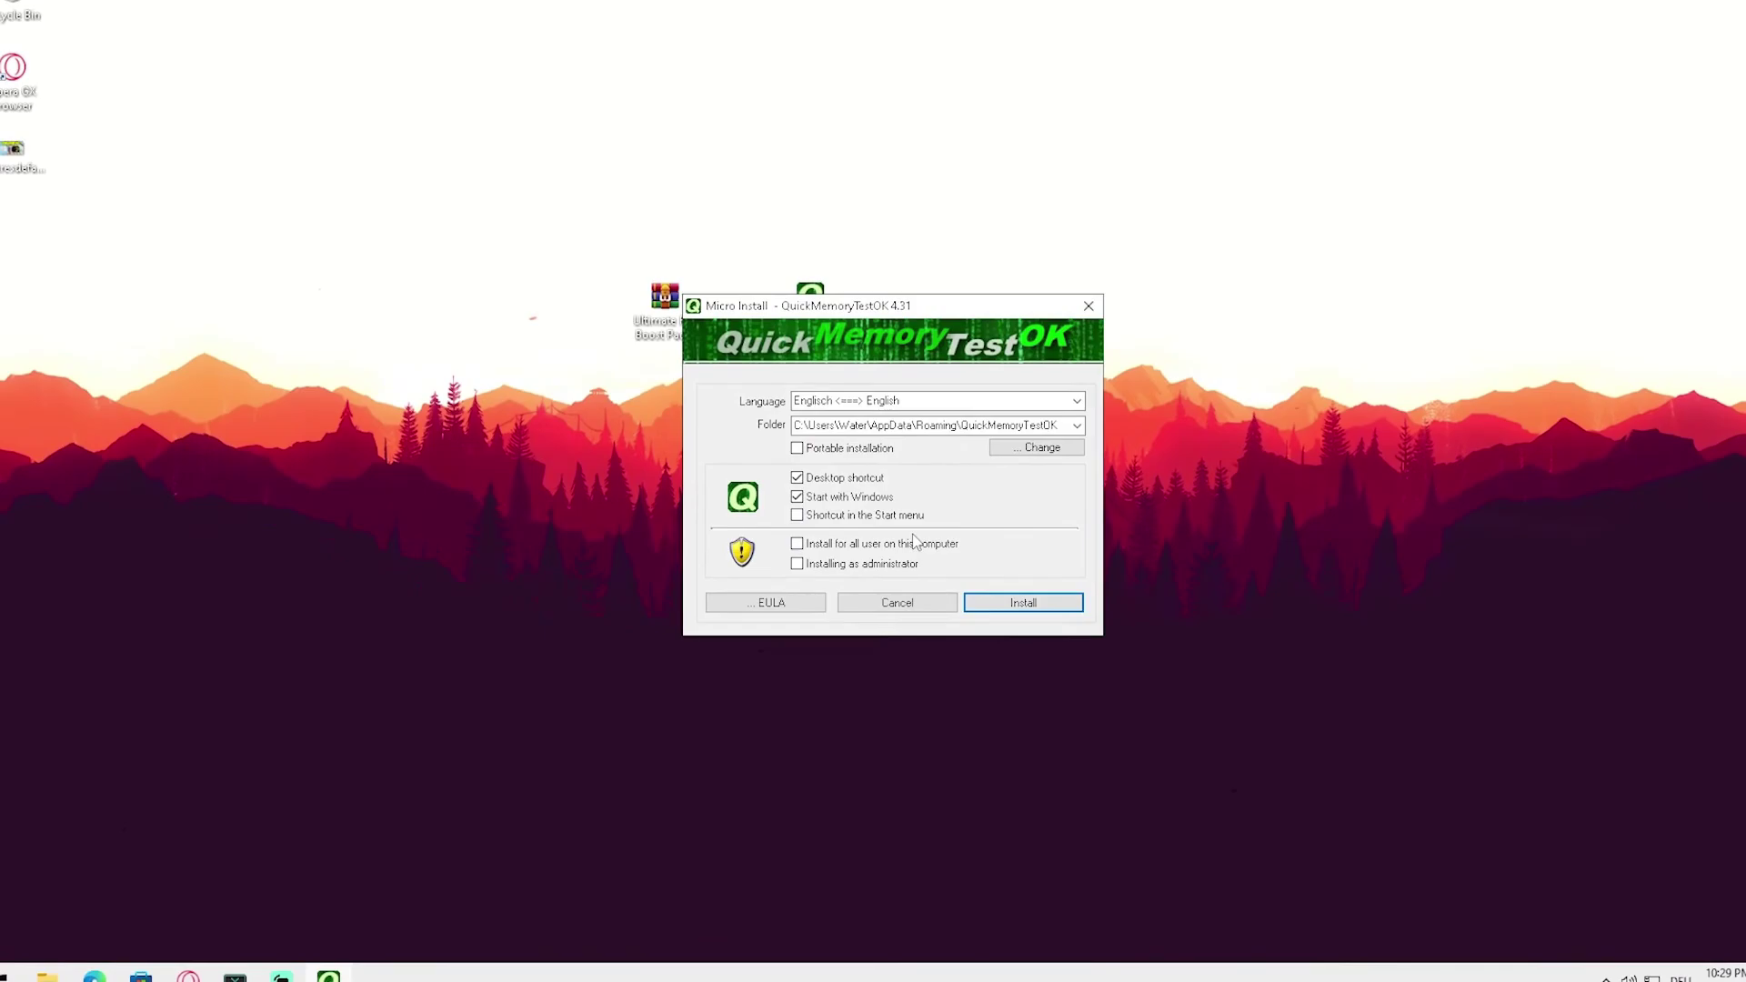
Install QuickMemoryTestOK, keep Loops at 2, and run the test to 0 invalid bytes
left_click(1023, 602)
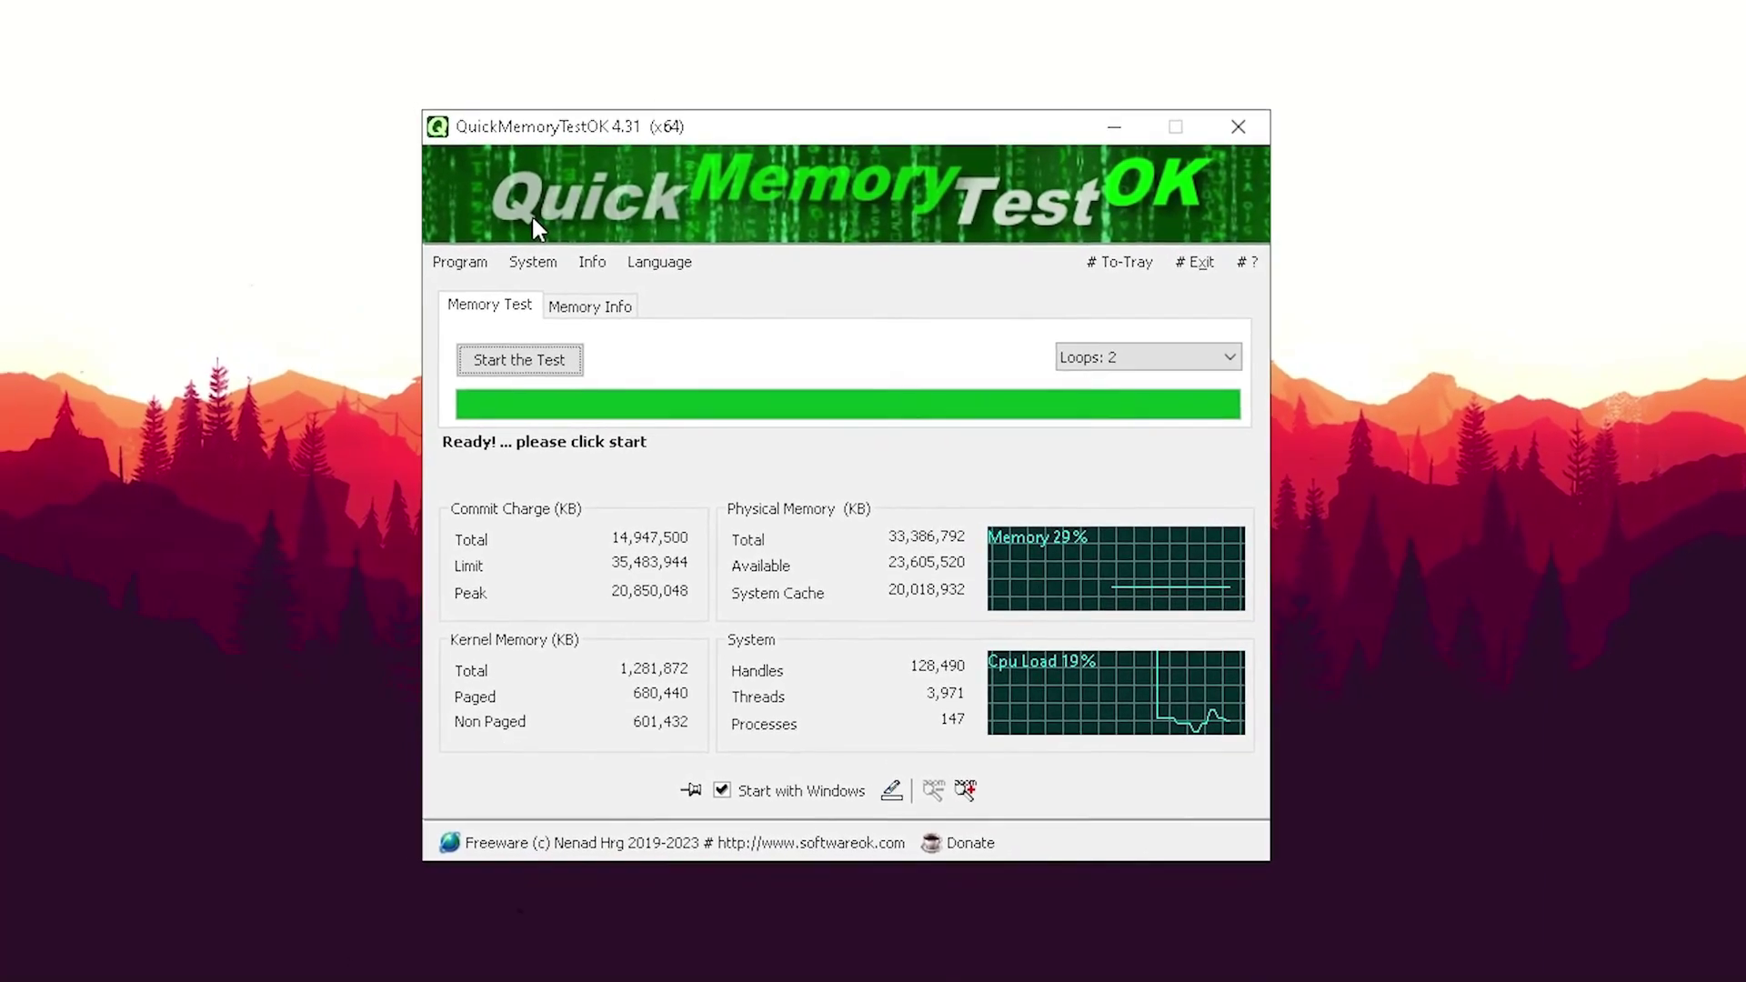
left_click(1100, 359)
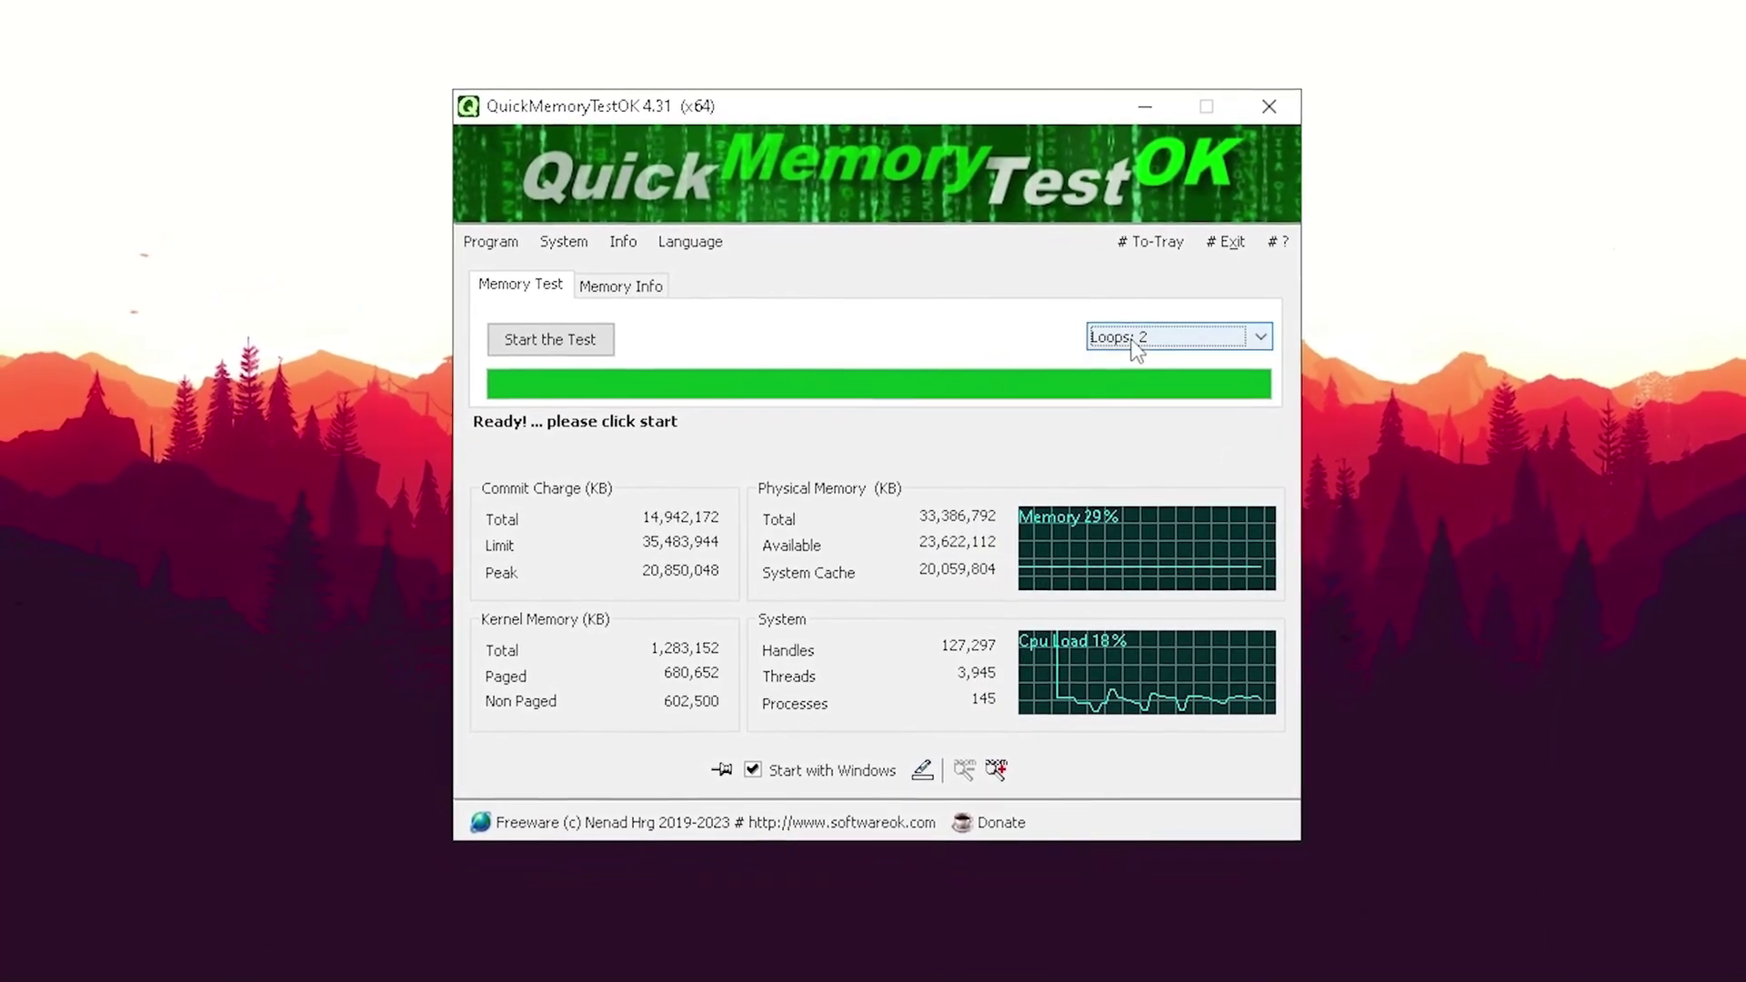
left_click(1137, 350)
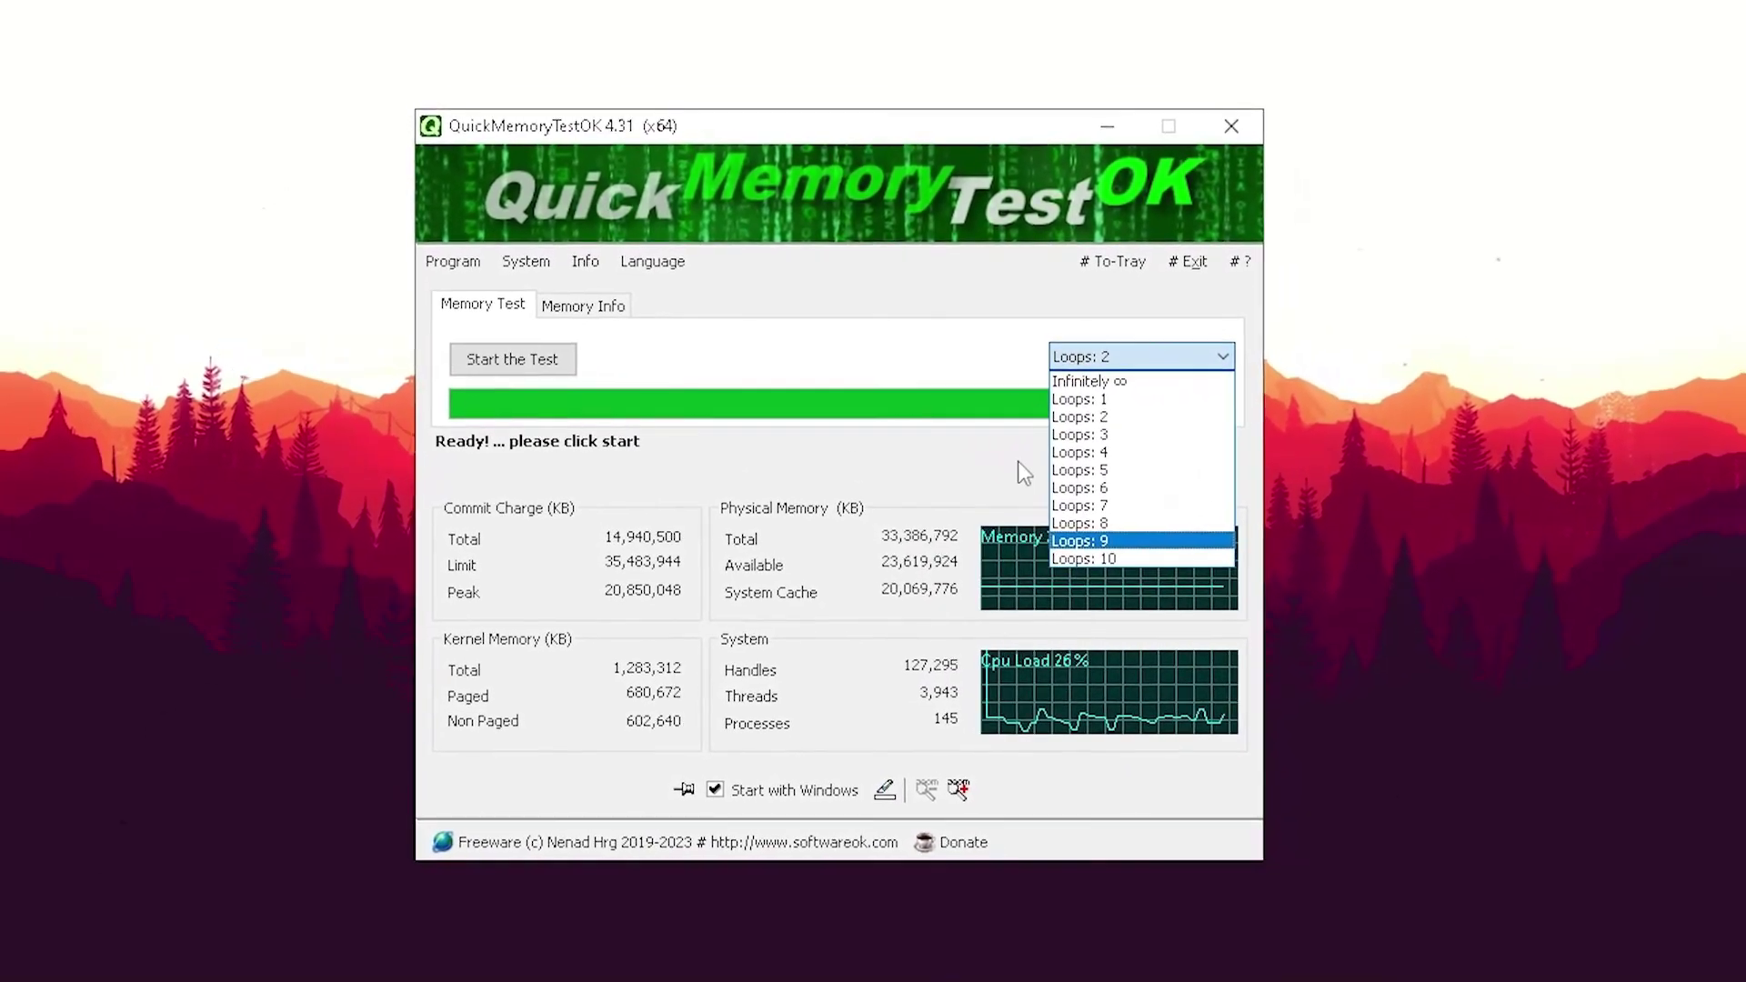
left_click(1017, 461)
left_click(515, 360)
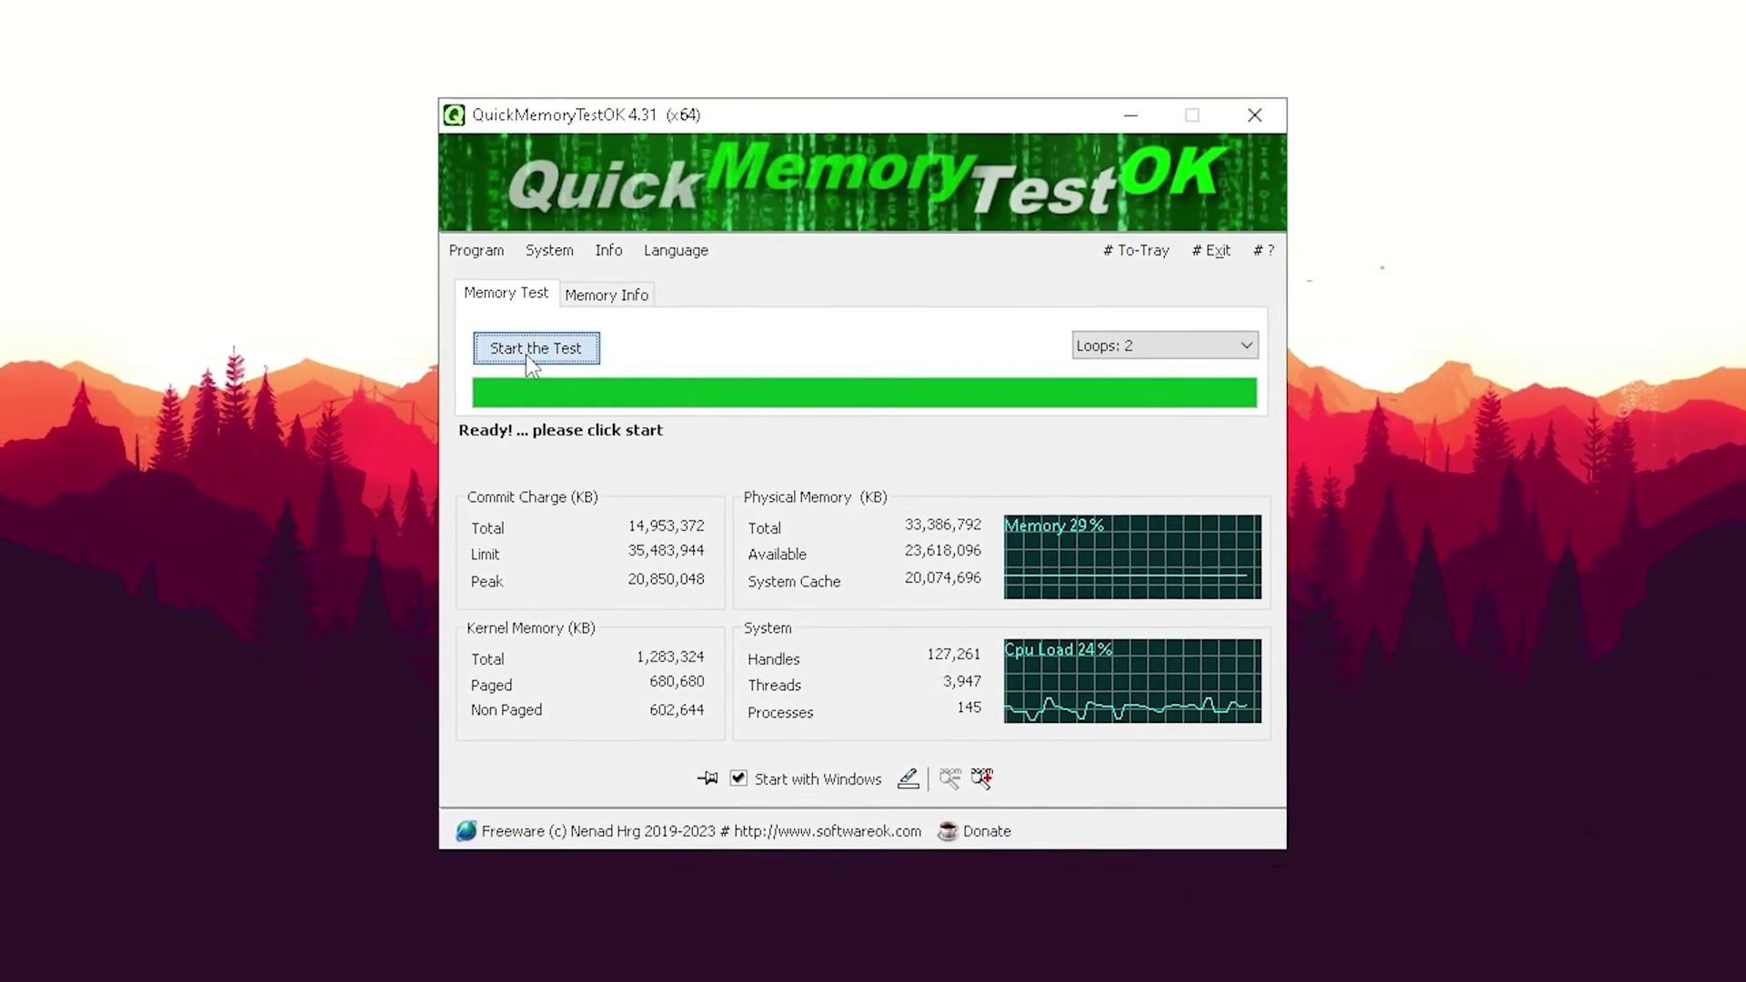
left_click(527, 355)
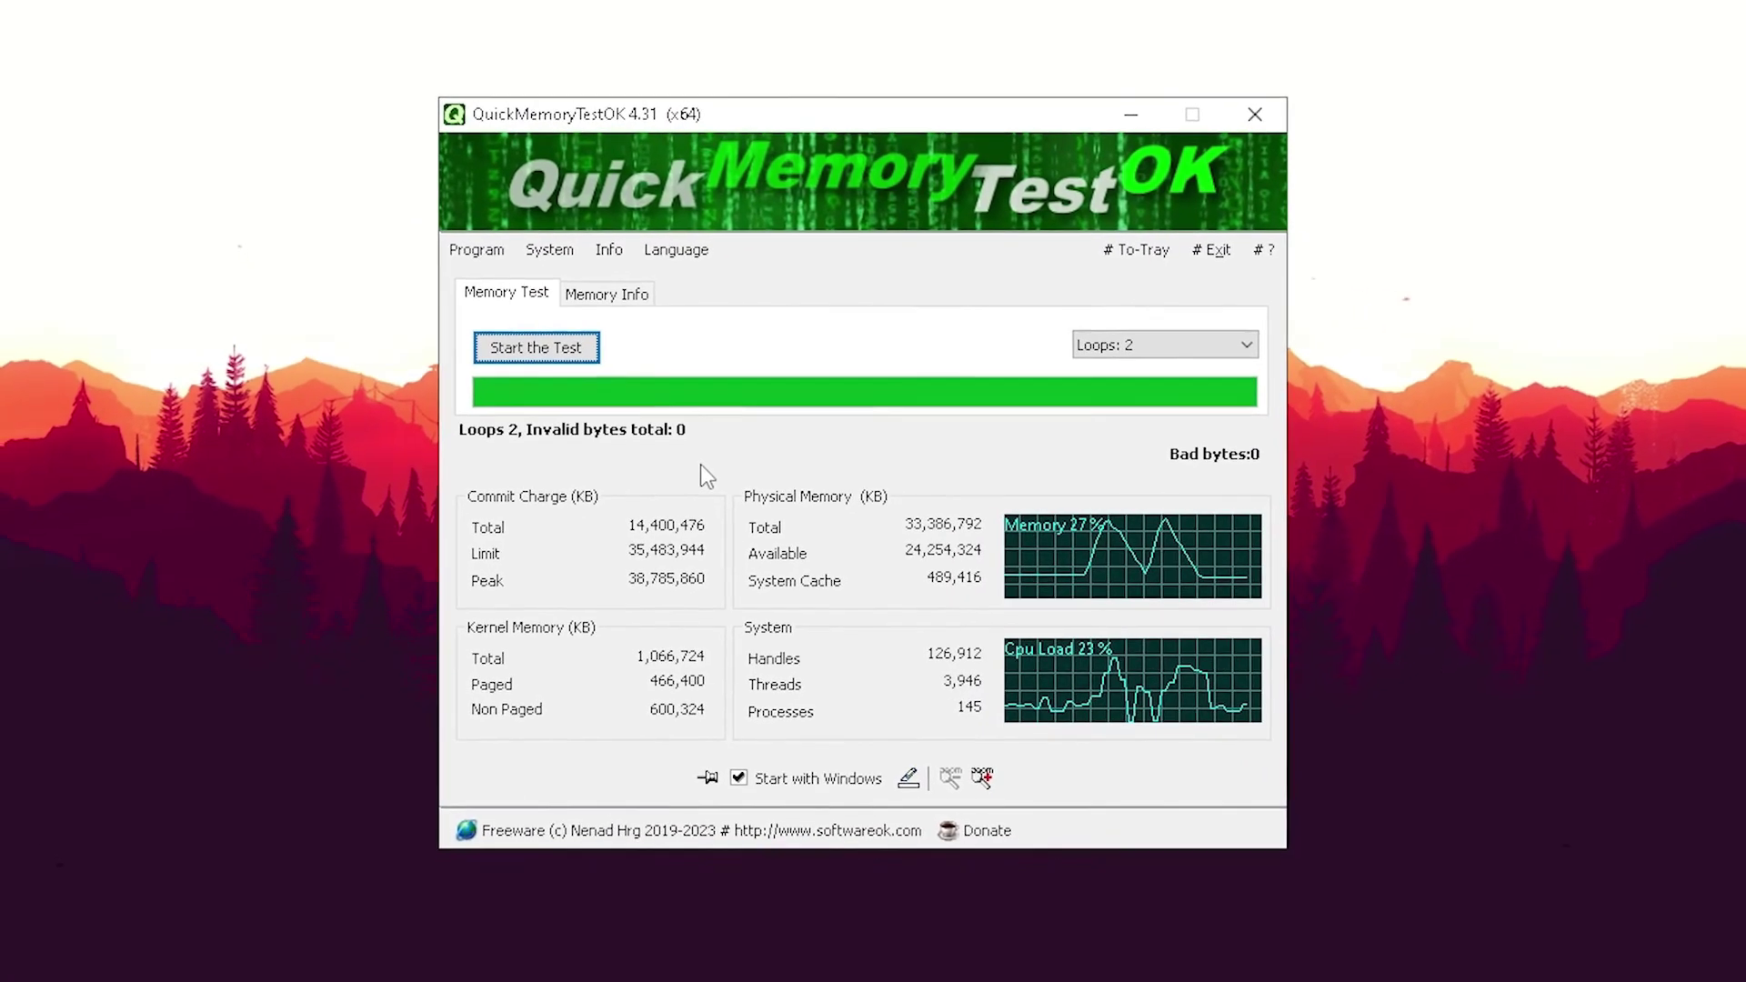
Close QuickMemoryTestOK and place its desktop icon beside the WinRAR boost-pack archive
left_click(1259, 113)
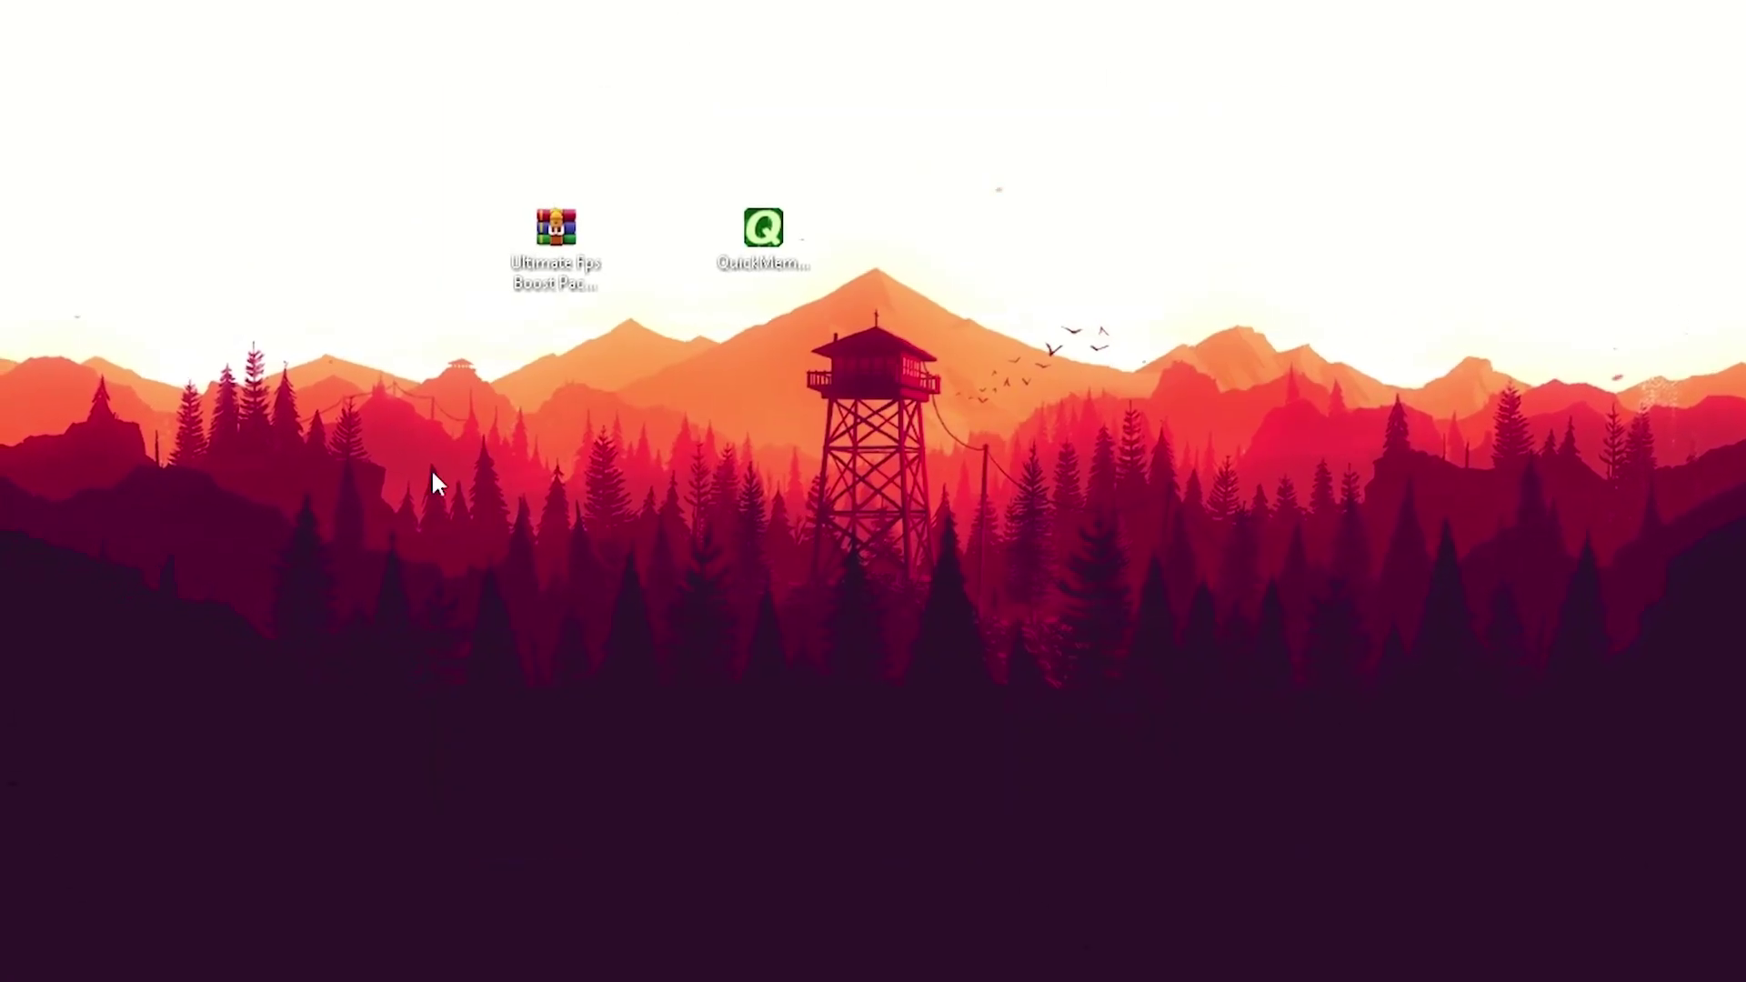
left_click_drag(763, 234, 659, 237)
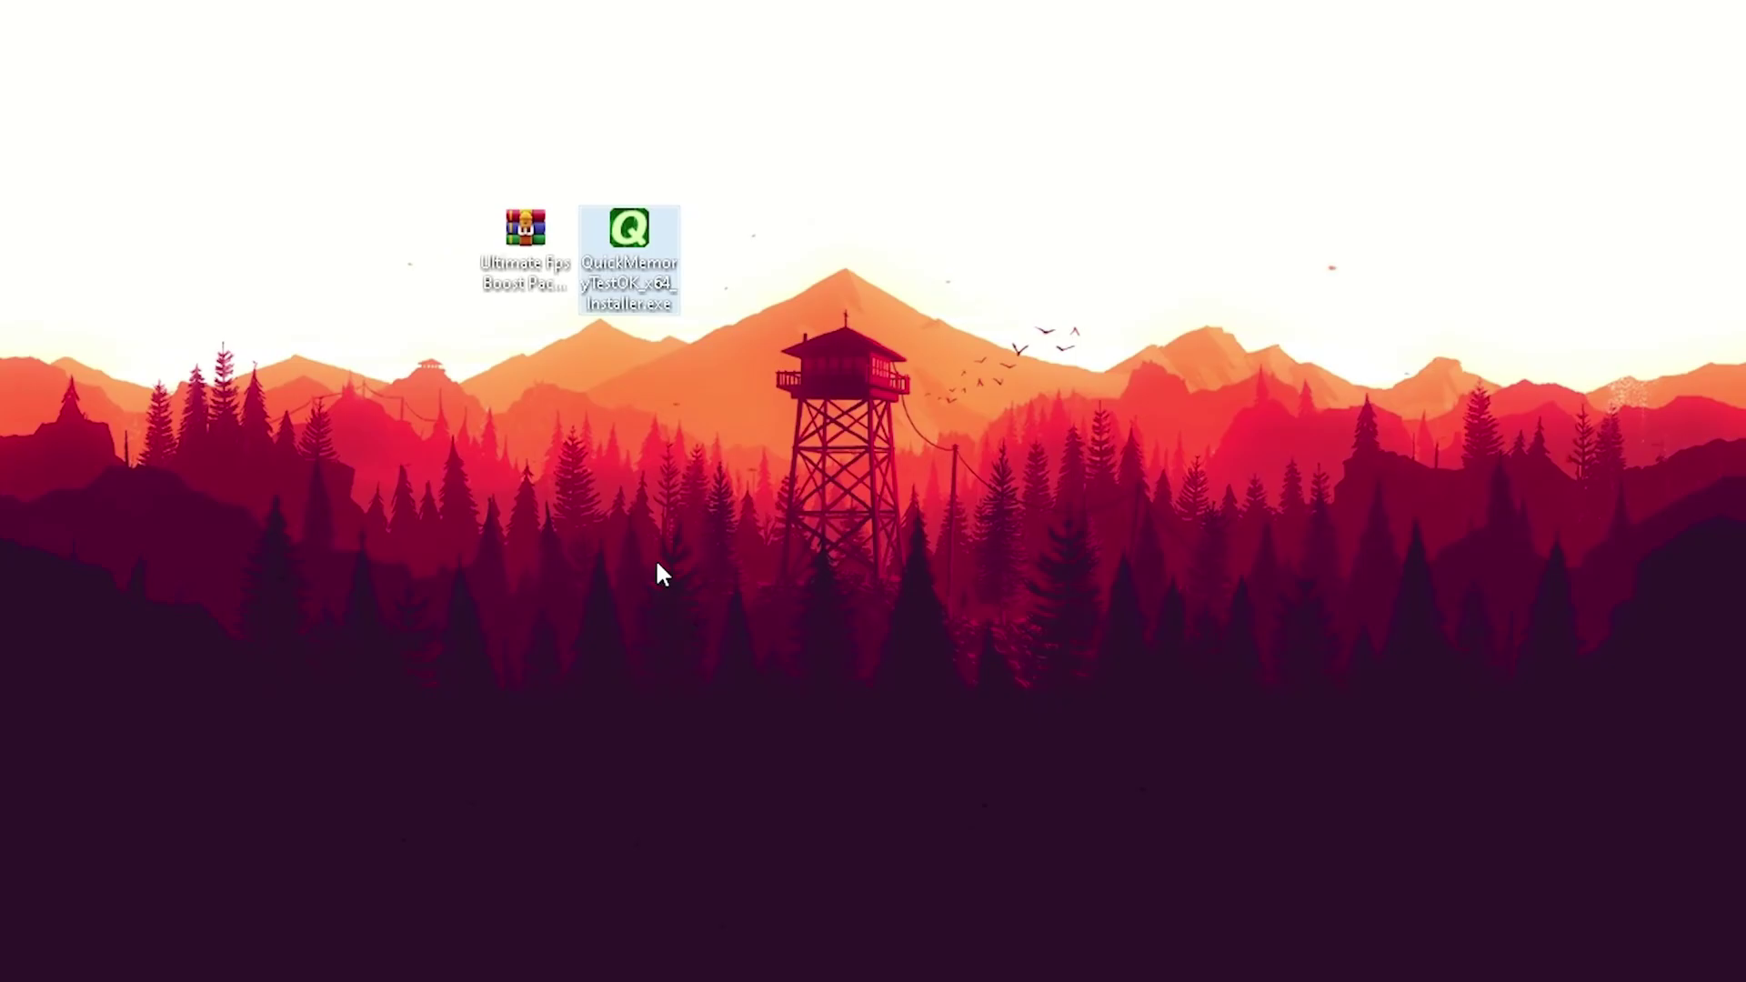